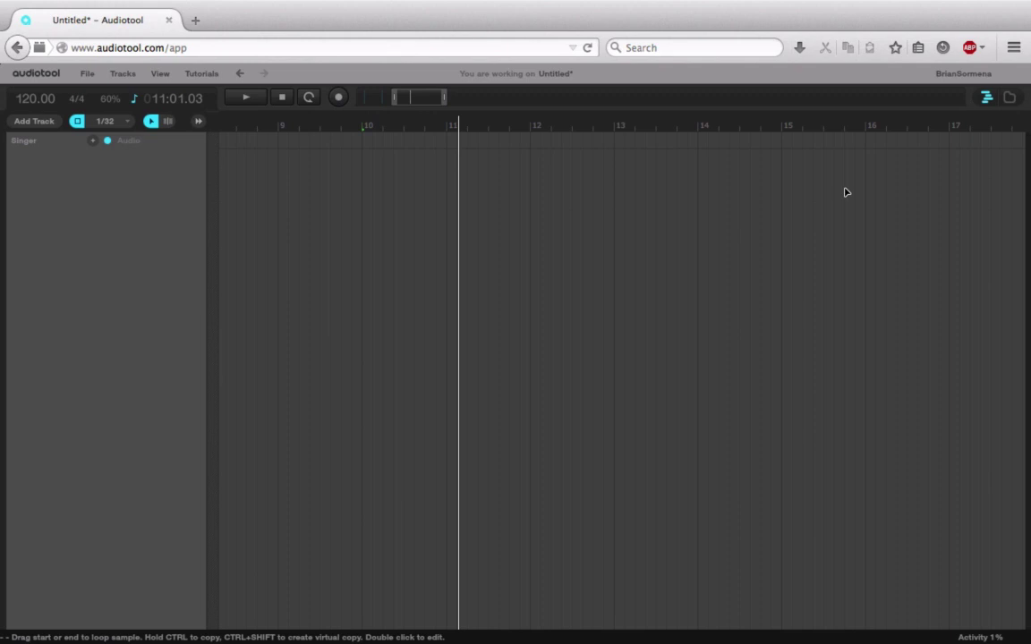
- Place the solosinger vocal sample from the sample browser onto the Singer track
click(1012, 97)
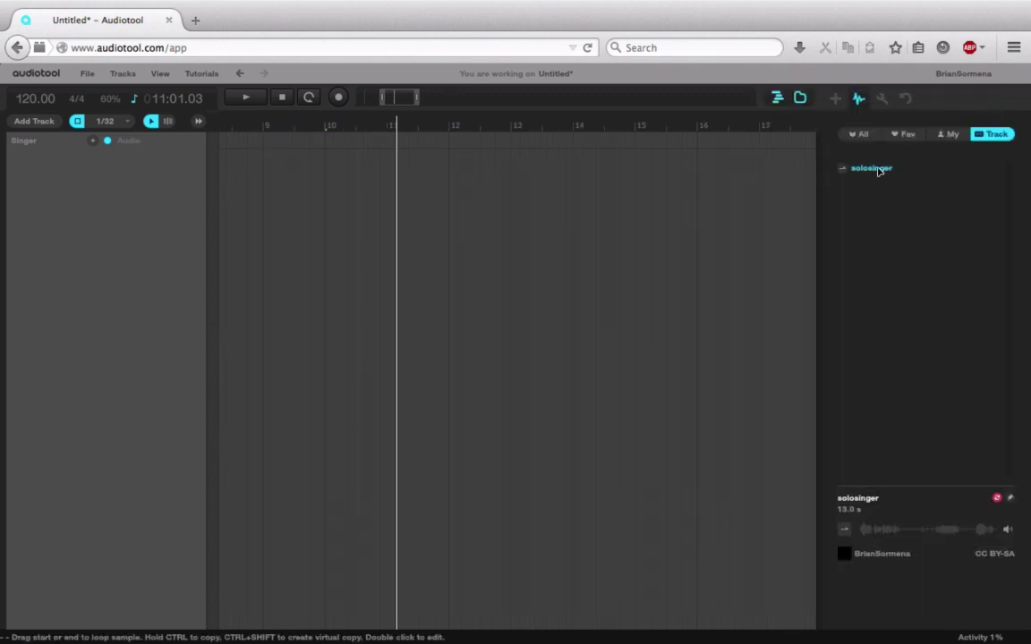
drag(878, 170, 326, 143)
click(799, 97)
- Loop the clip's middle phrase from about bar 12.7 to bar 15, auditioning and nudging the start earlier
double_click(627, 143)
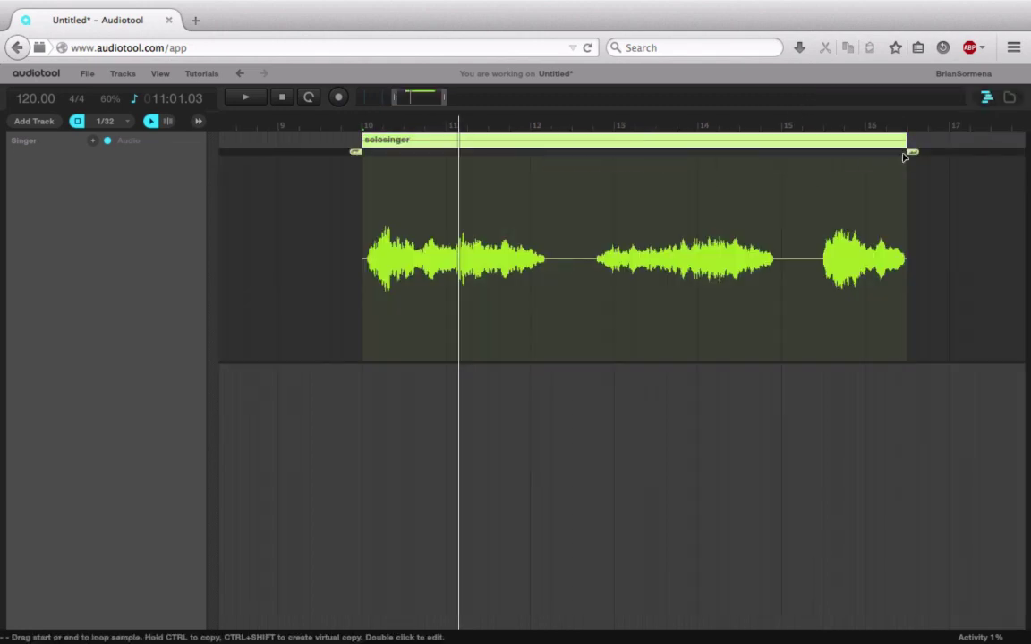
drag(913, 152, 787, 152)
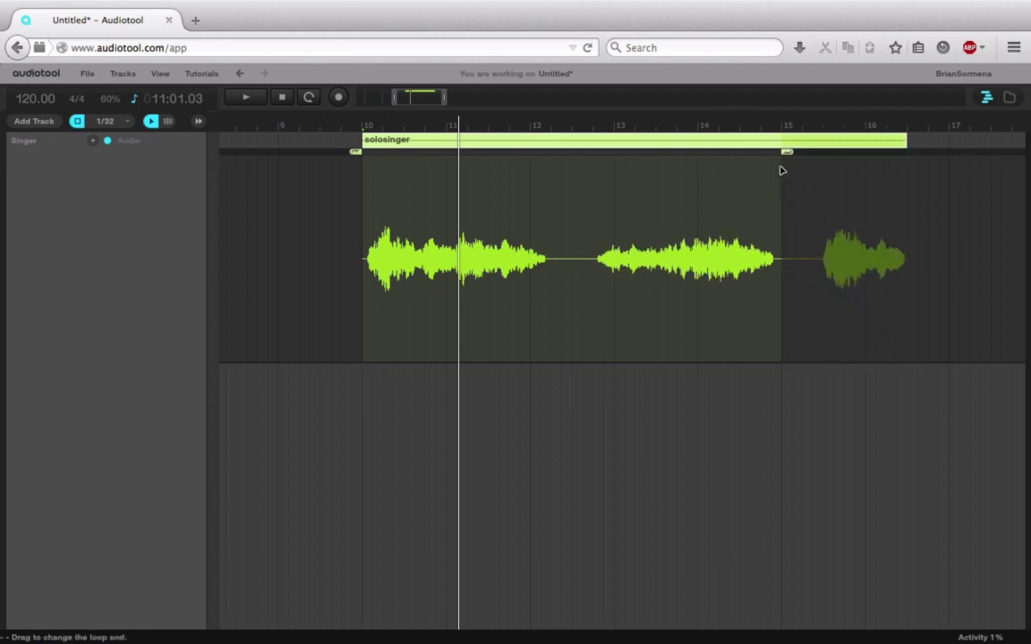
drag(355, 153, 588, 153)
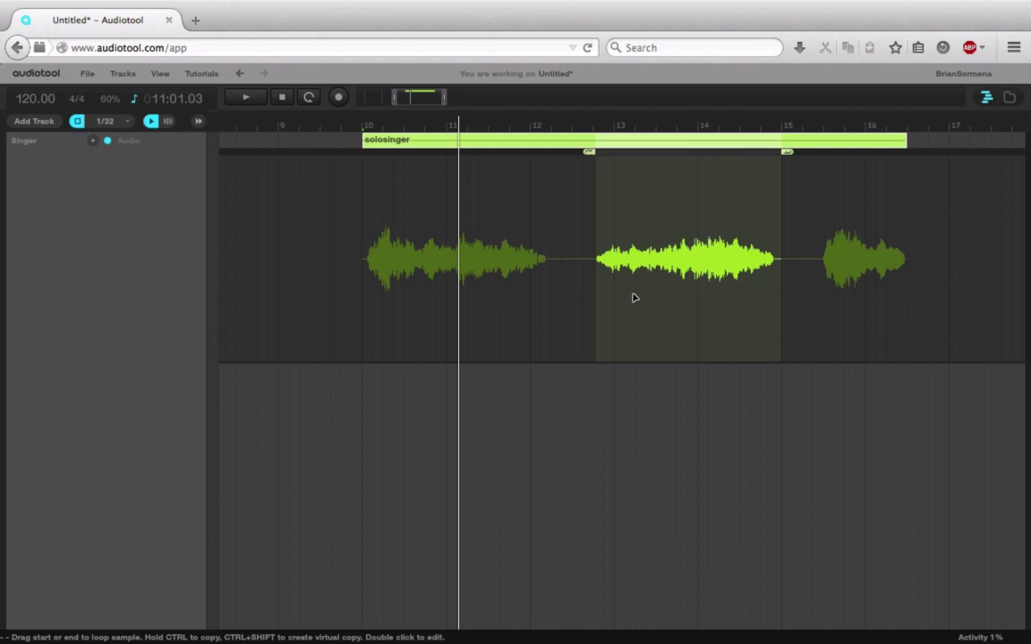
click(357, 126)
key(space)
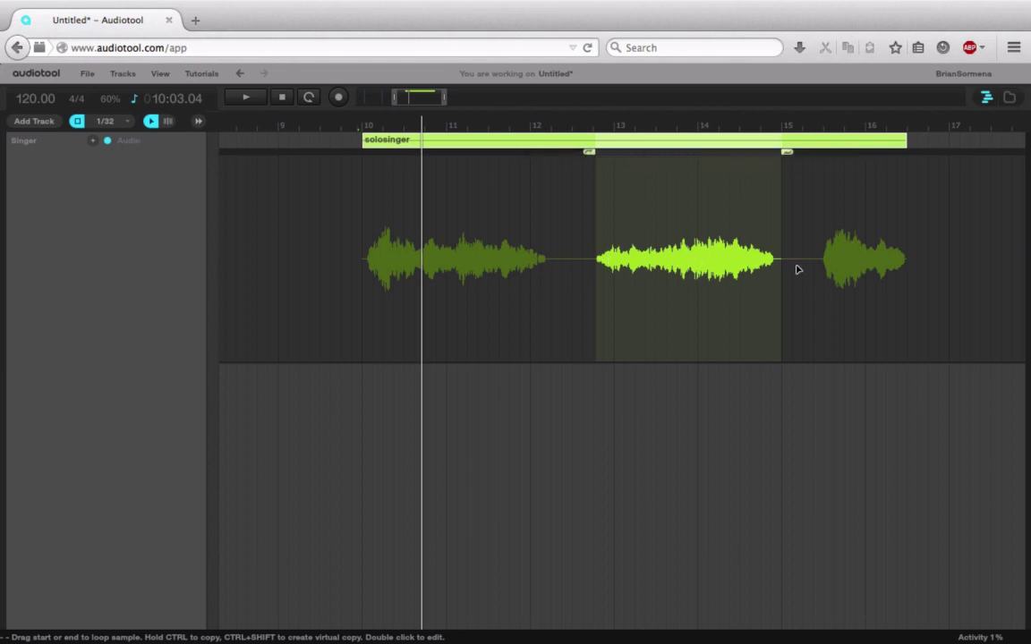
drag(589, 152, 558, 158)
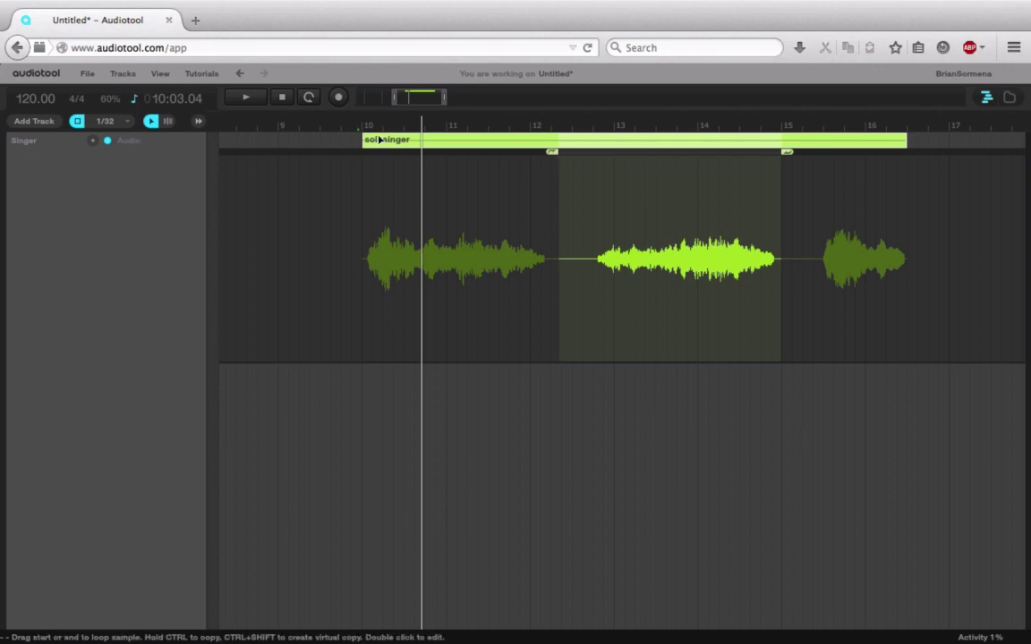
key(space)
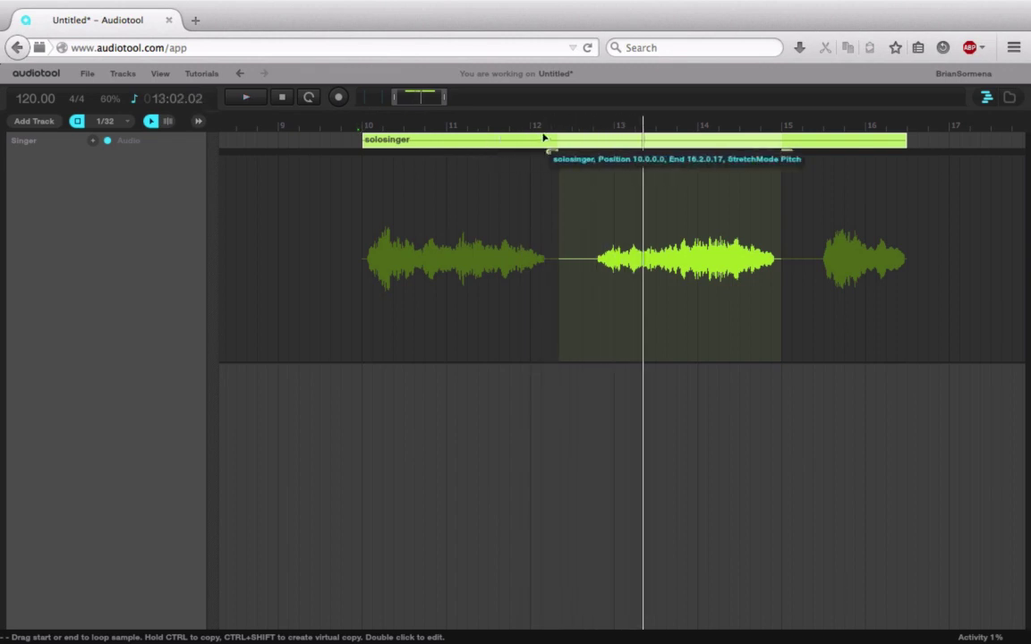
- Set the solosinger clip's colour to Indigo from its Color menu
right_click(394, 142)
mouse_move(461, 212)
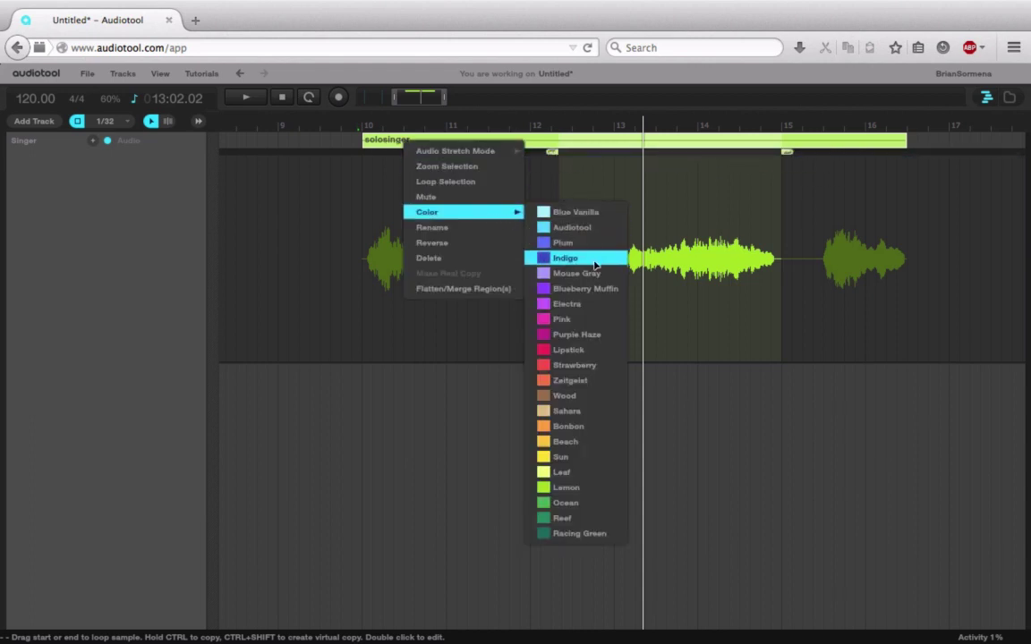
click(594, 264)
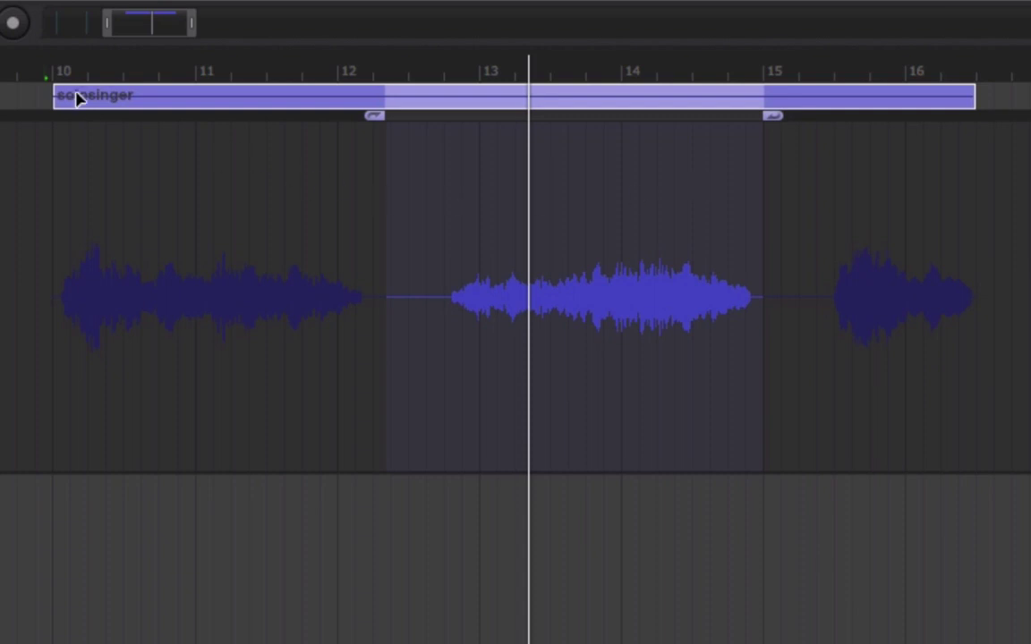
- Extend the indigo clip's start leftward to bar 4.2, auditioning playback between drags
drag(52, 96, 196, 104)
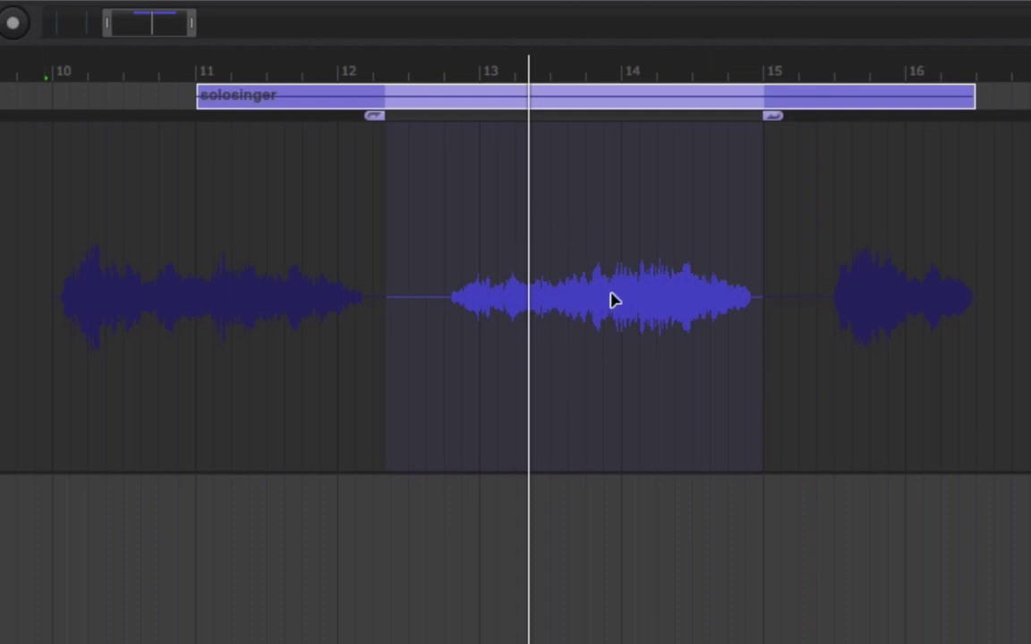
click(199, 73)
key(space)
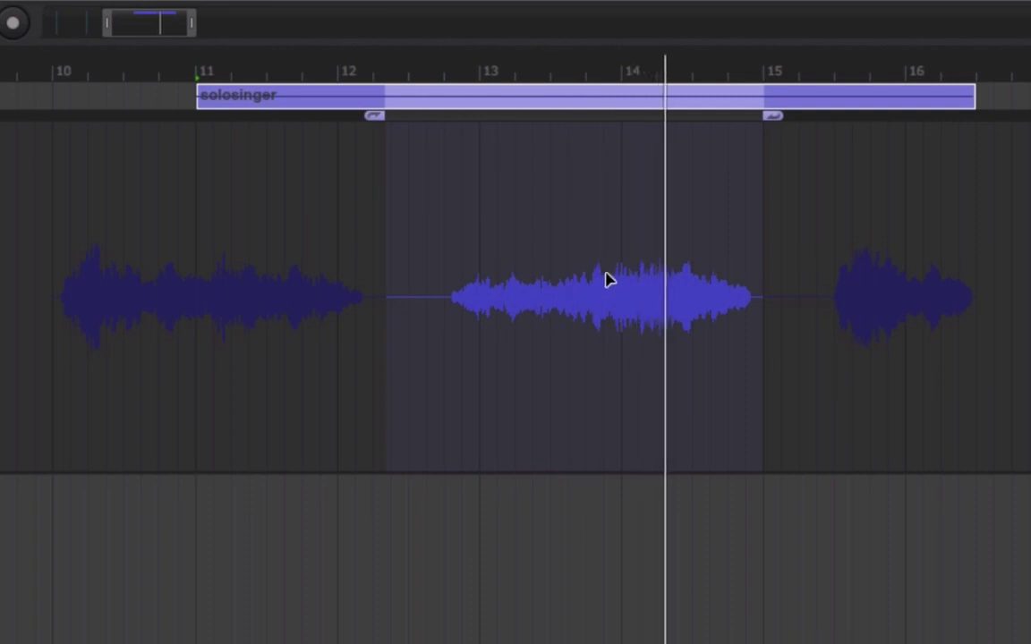
mouse_move(199, 96)
mouse_down()
mouse_move(5, 125)
mouse_move(93, 133)
mouse_move(20, 132)
mouse_move(46, 131)
mouse_up()
key(space)
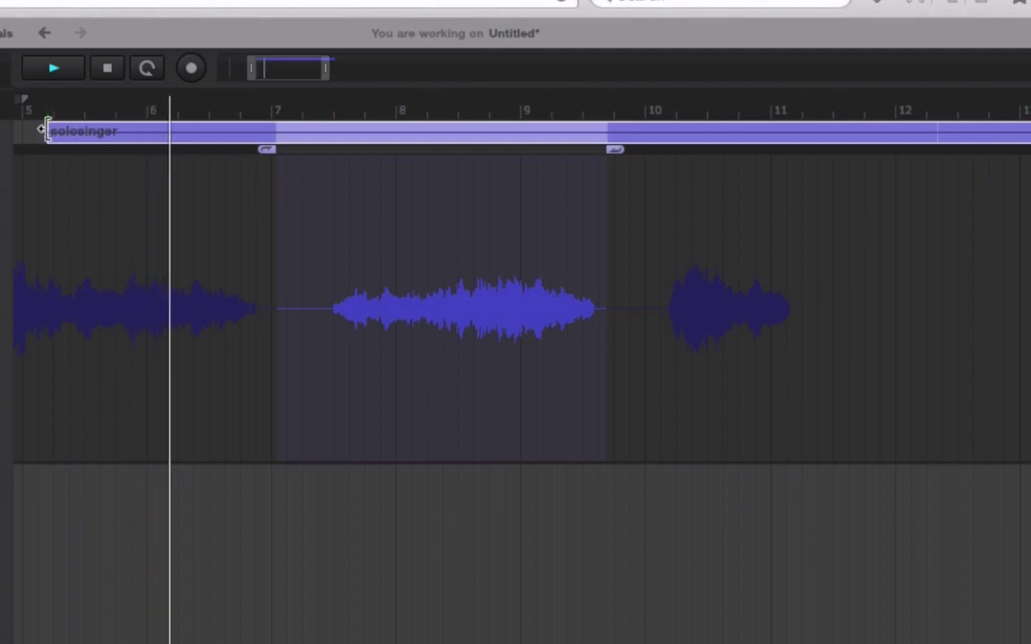
drag(47, 131, 12, 131)
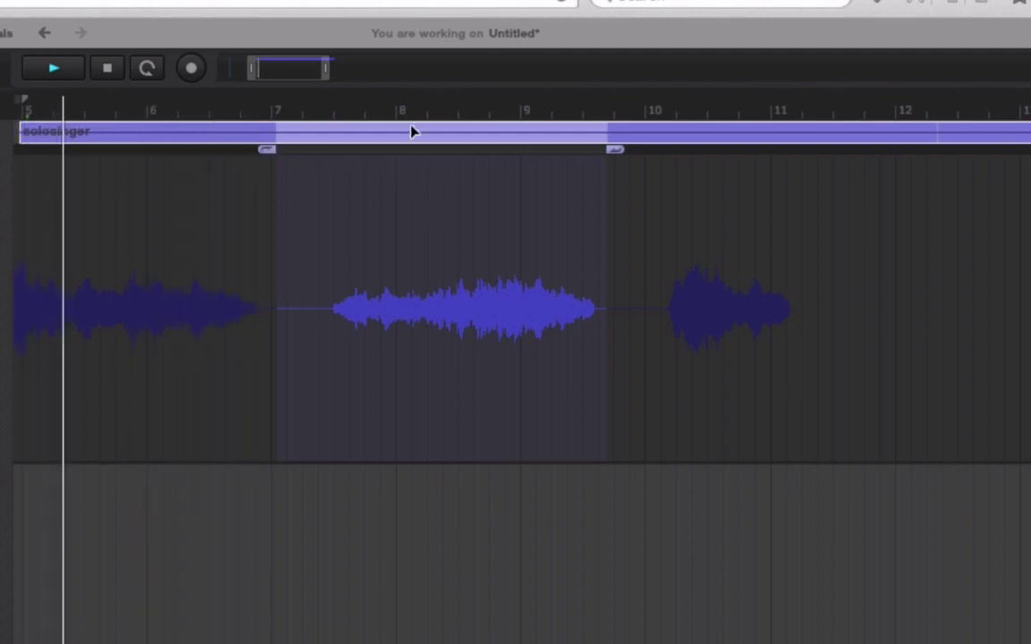
drag(289, 77, 255, 79)
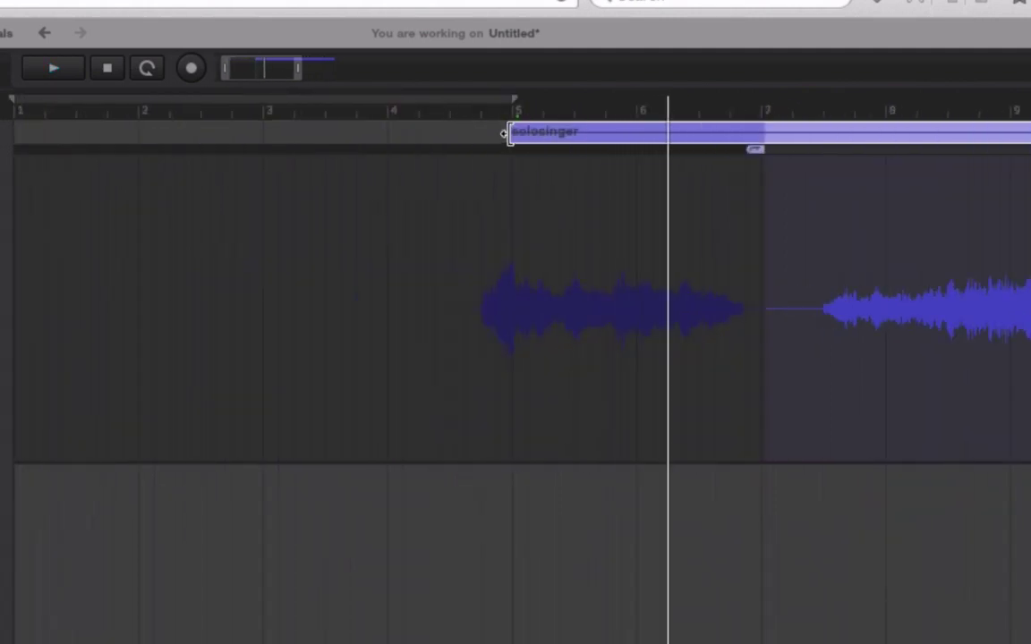
drag(505, 133, 476, 123)
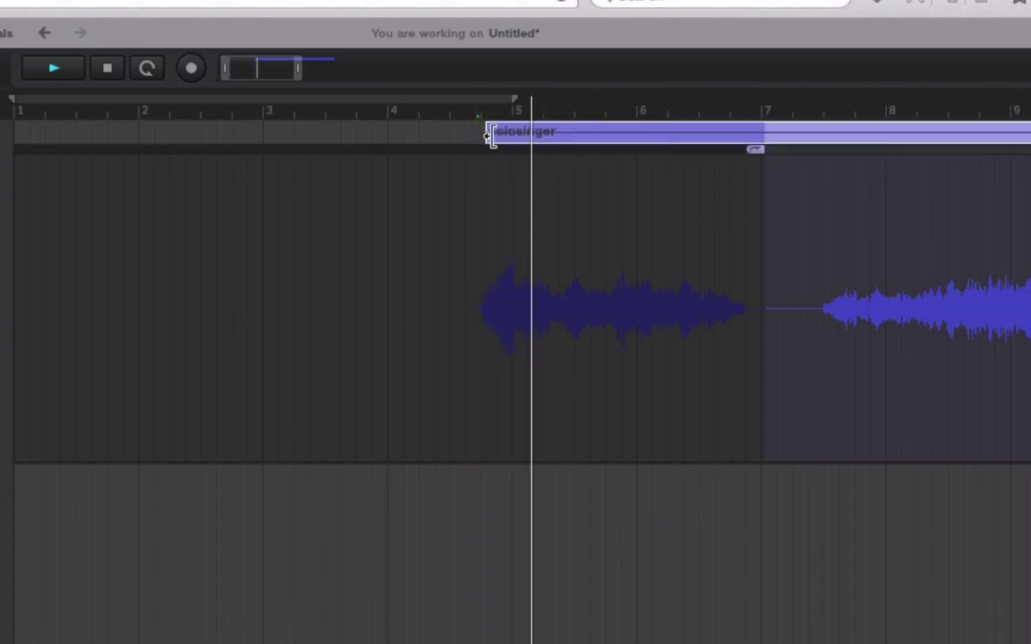
mouse_move(486, 132)
mouse_down()
mouse_move(463, 136)
mouse_move(454, 121)
mouse_up()
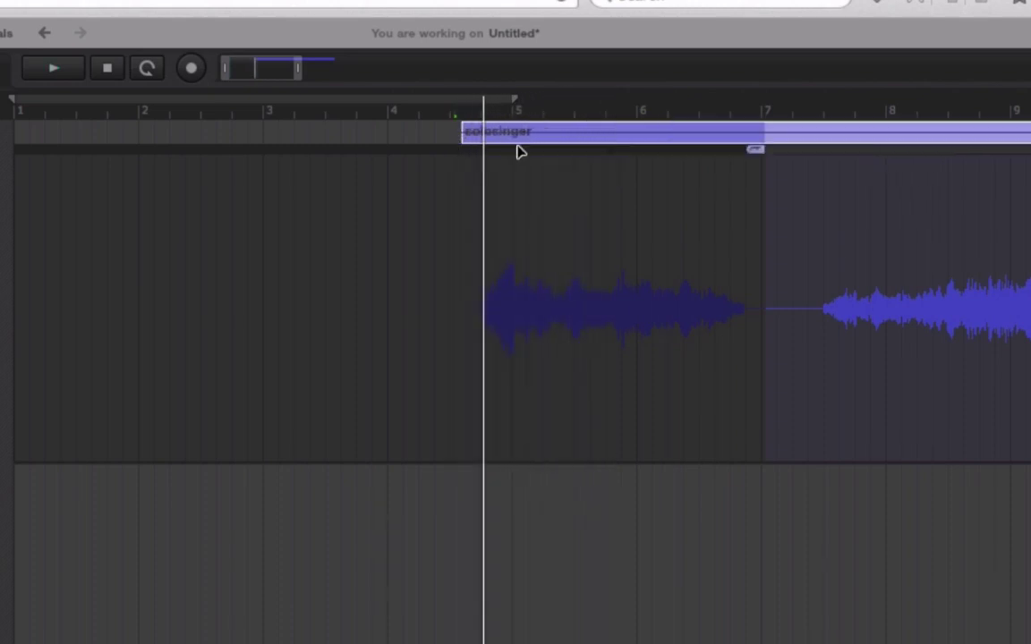
key(space)
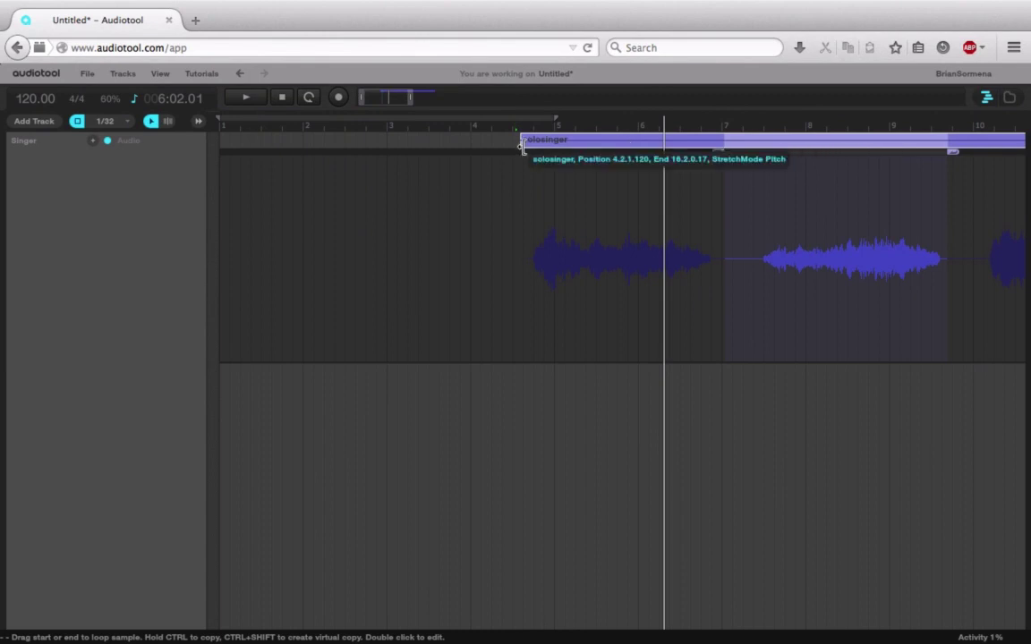
- Drag the clip's start edge right toward bar 7 and play from the clip start
mouse_move(525, 144)
mouse_down()
mouse_move(672, 157)
mouse_move(721, 177)
mouse_up()
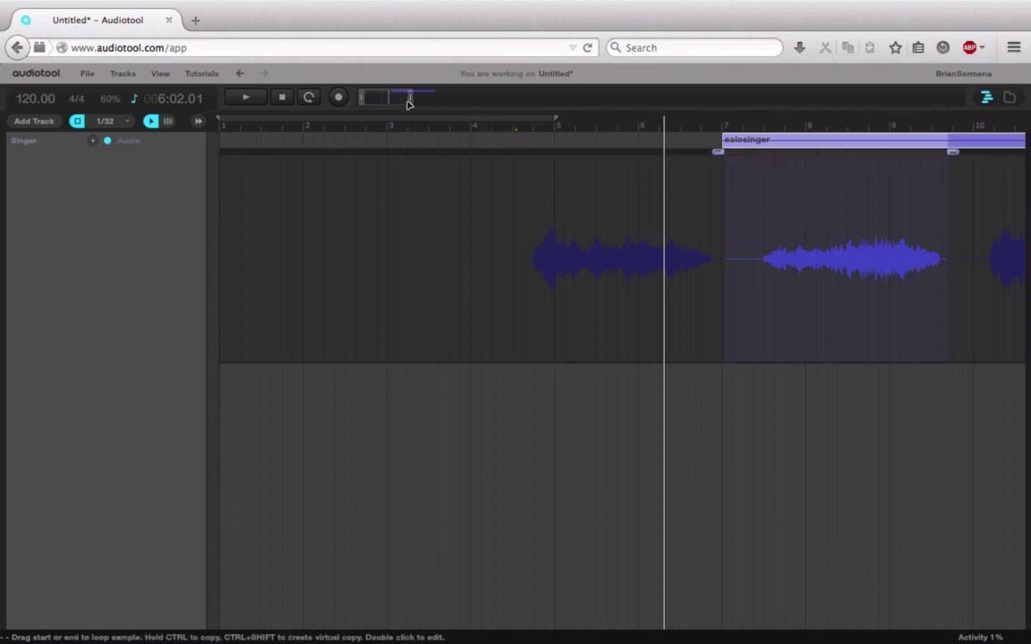
drag(408, 103, 427, 106)
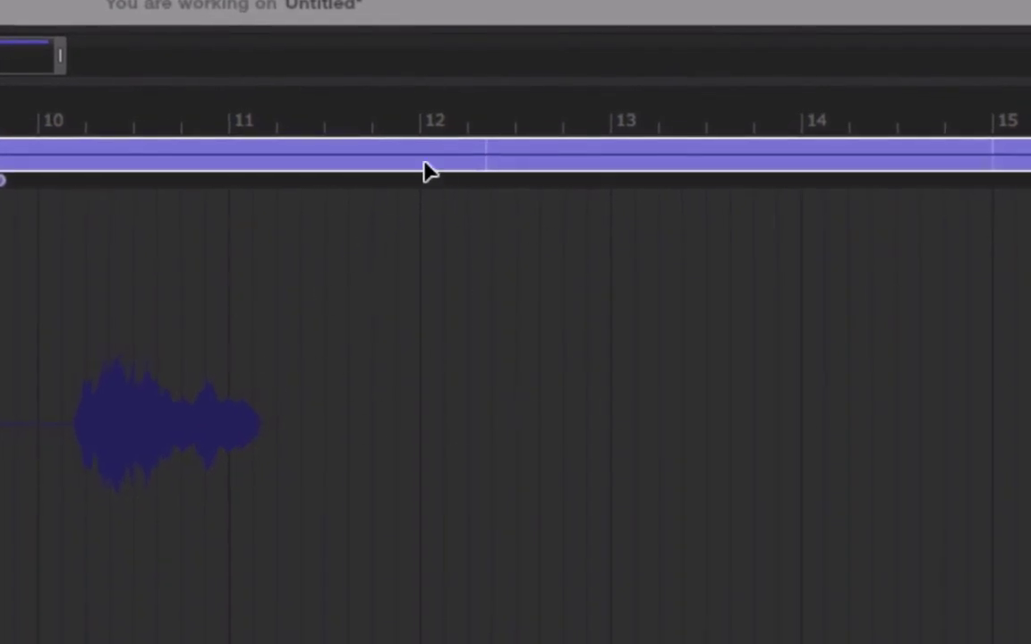
scroll(1, 76, left, 5)
scroll(2, 76, right, 1)
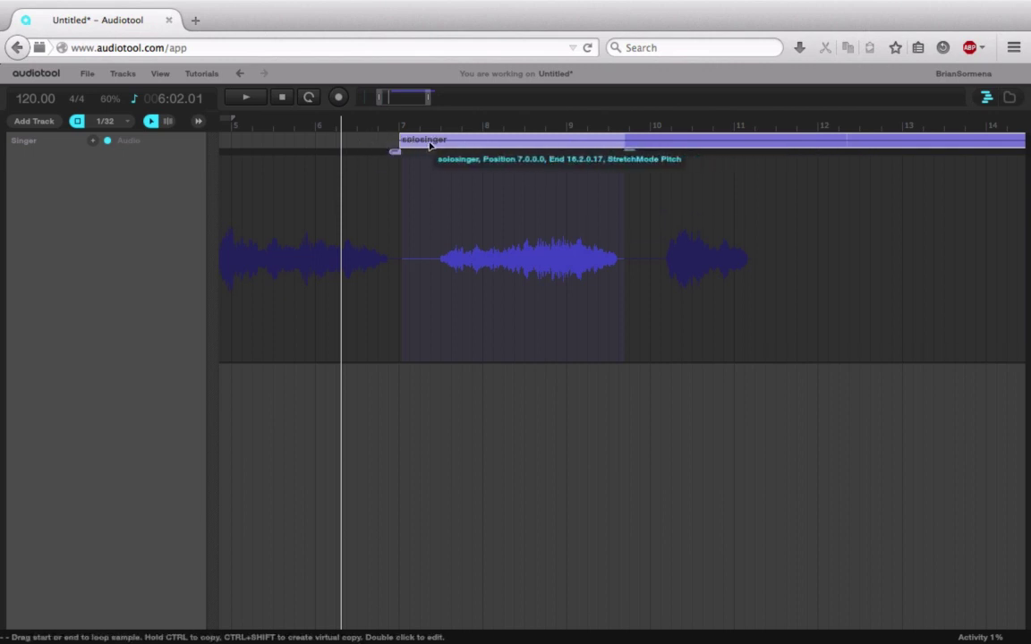
click(398, 141)
key(space)
click(420, 161)
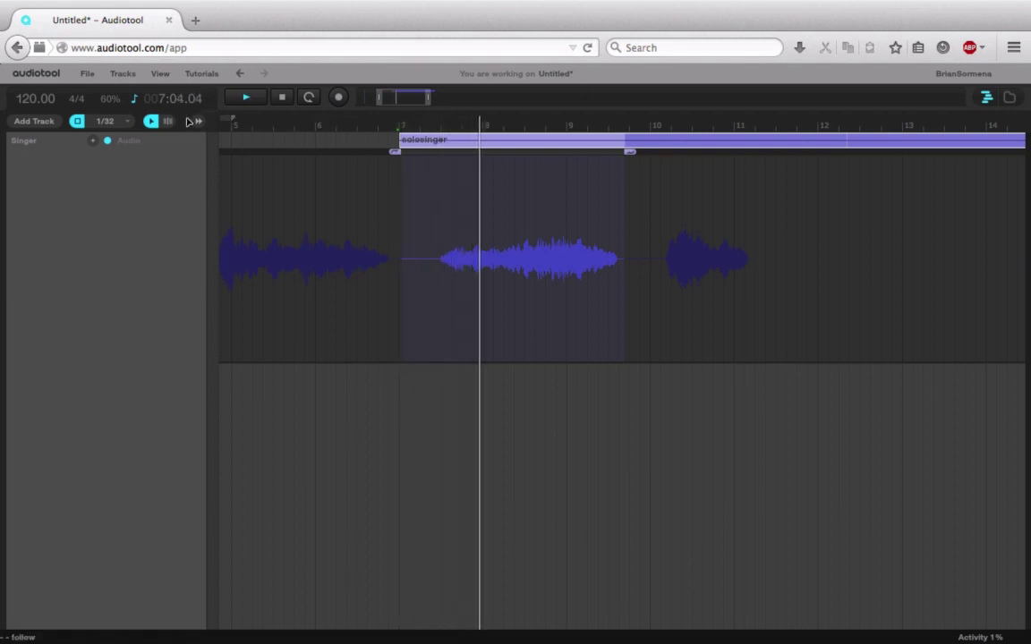
- Zoom in to set the clip start exactly on bar 7, check playback, then zoom out
mouse_move(427, 99)
mouse_down()
mouse_move(386, 98)
mouse_move(398, 103)
mouse_up()
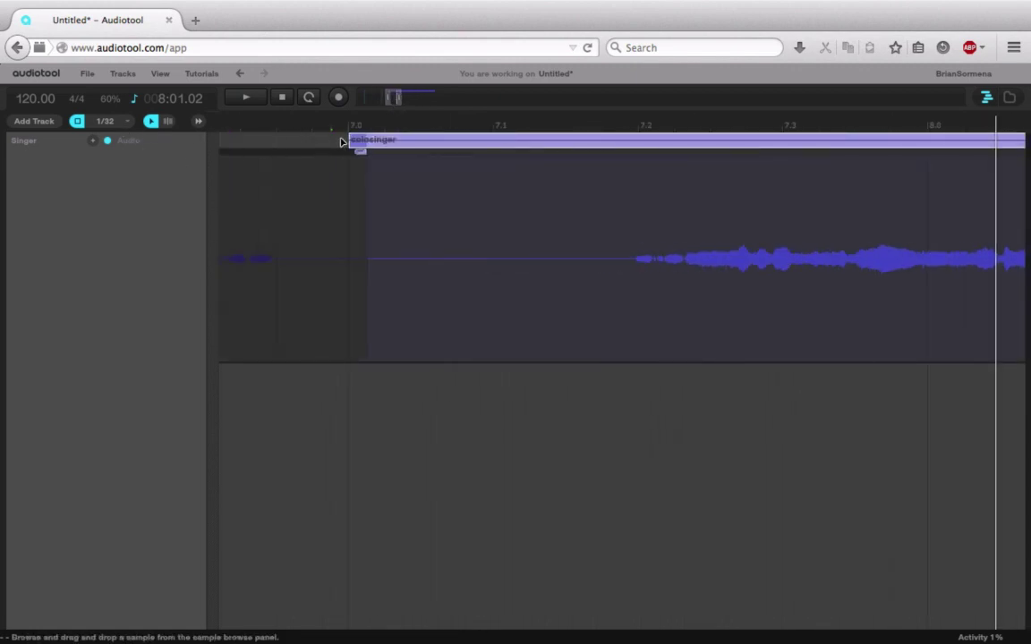
mouse_move(351, 143)
mouse_down()
mouse_move(362, 146)
mouse_move(350, 149)
mouse_up()
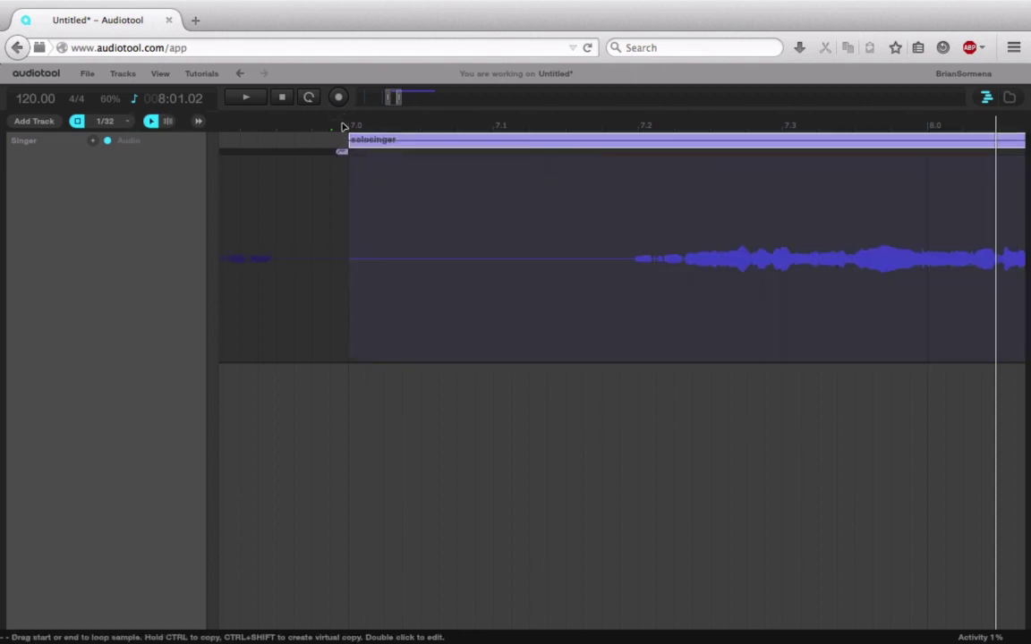
click(342, 127)
key(space)
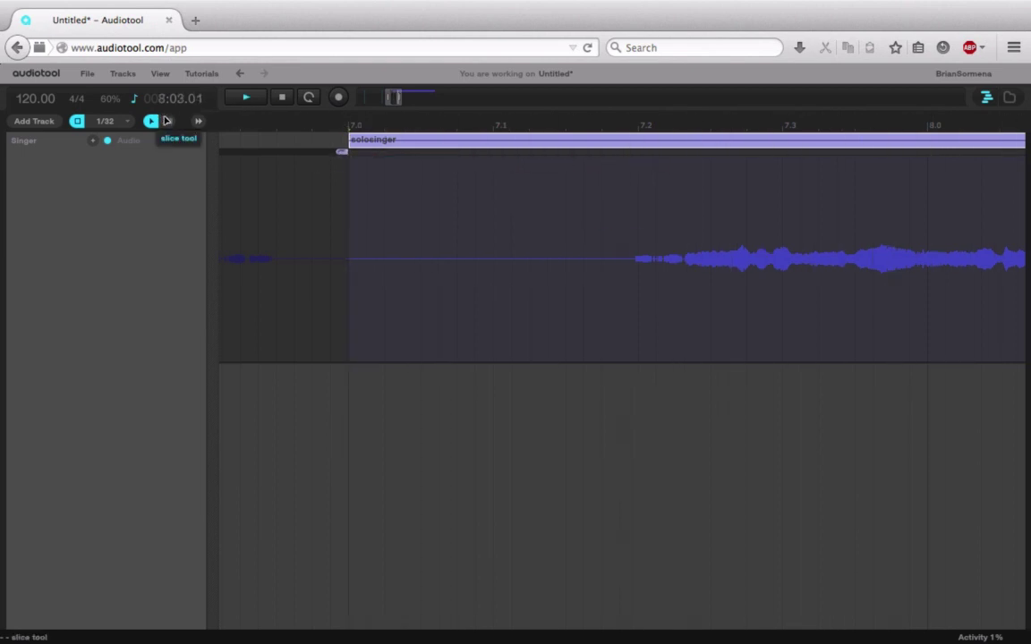
drag(400, 99, 429, 102)
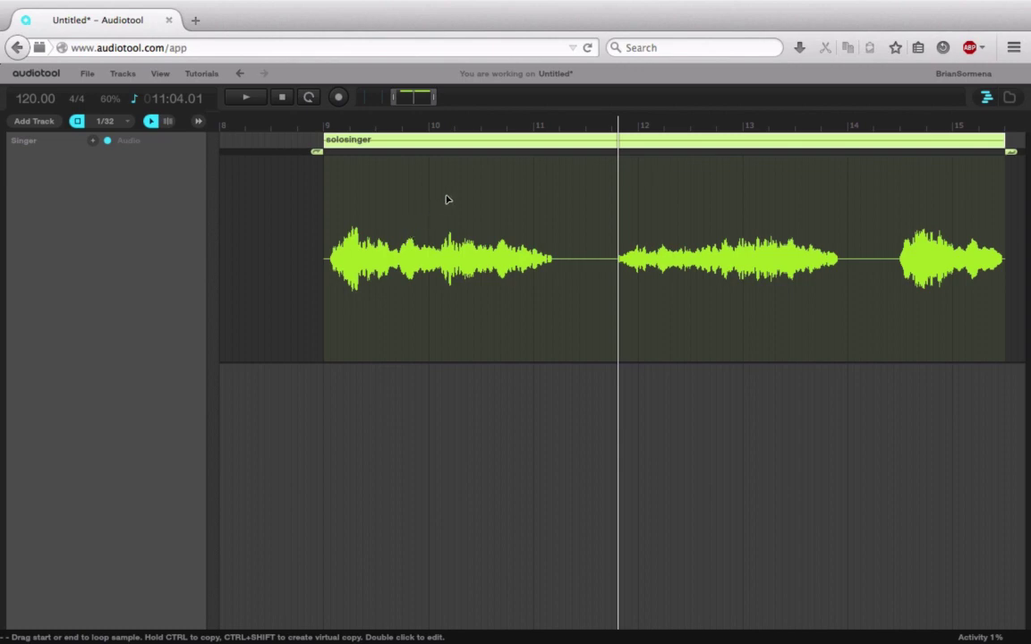
- Select the slice tool to enable splitting clips
click(167, 120)
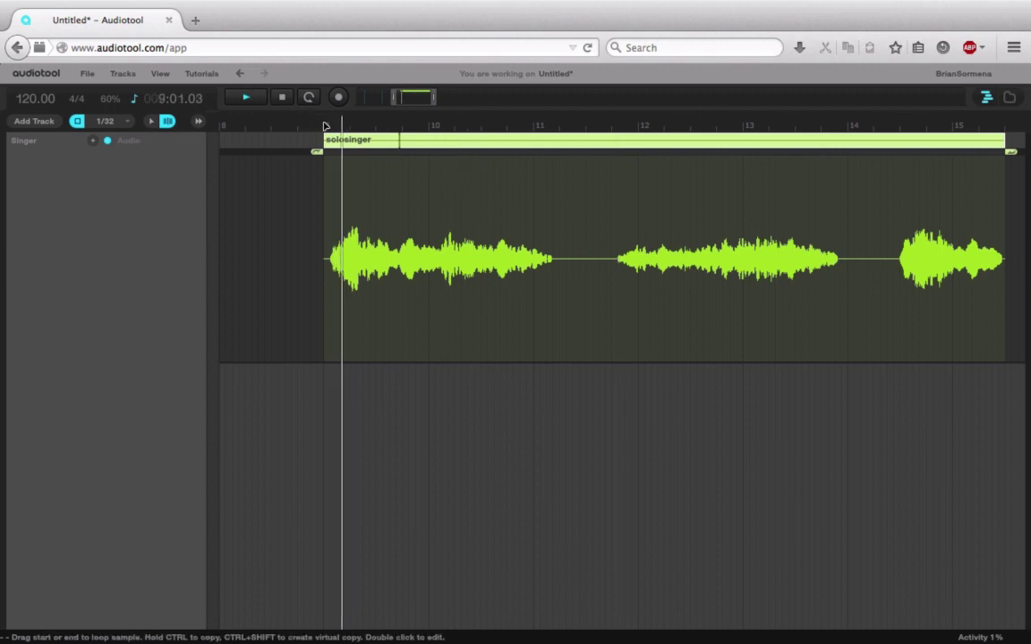
- Audition the split clip and drag the second section's start back to about bar 9.4
click(246, 97)
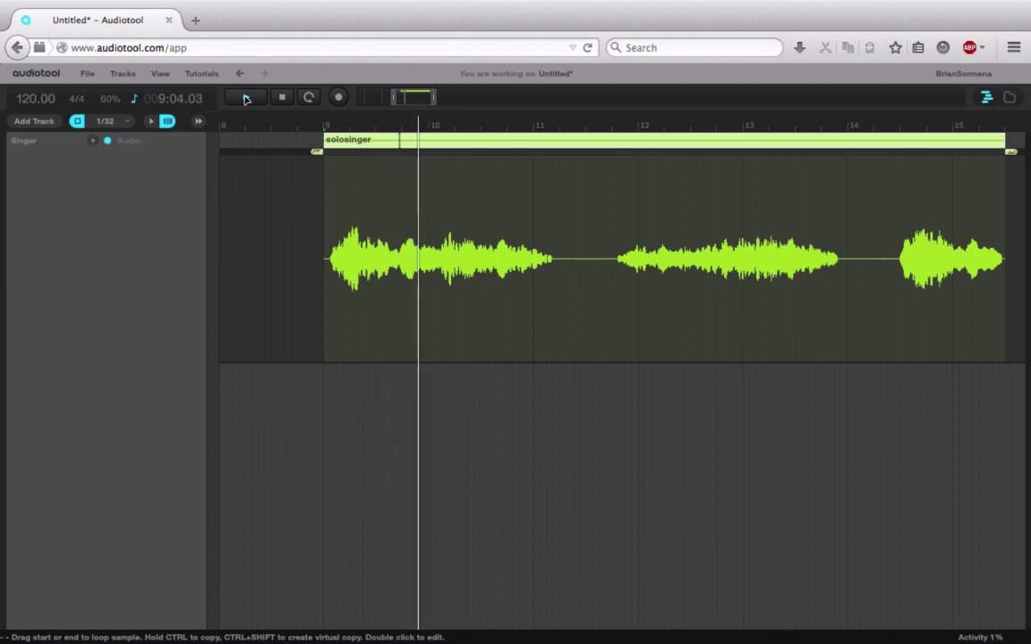
key(space)
mouse_move(412, 98)
mouse_down()
mouse_move(420, 101)
mouse_move(410, 102)
mouse_up()
click(427, 141)
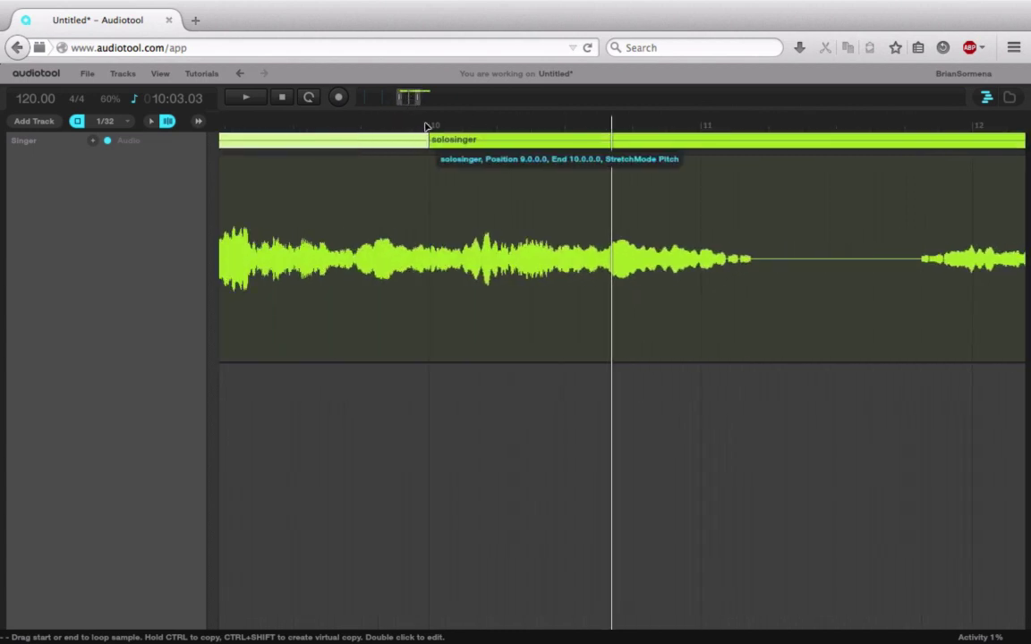
key(space)
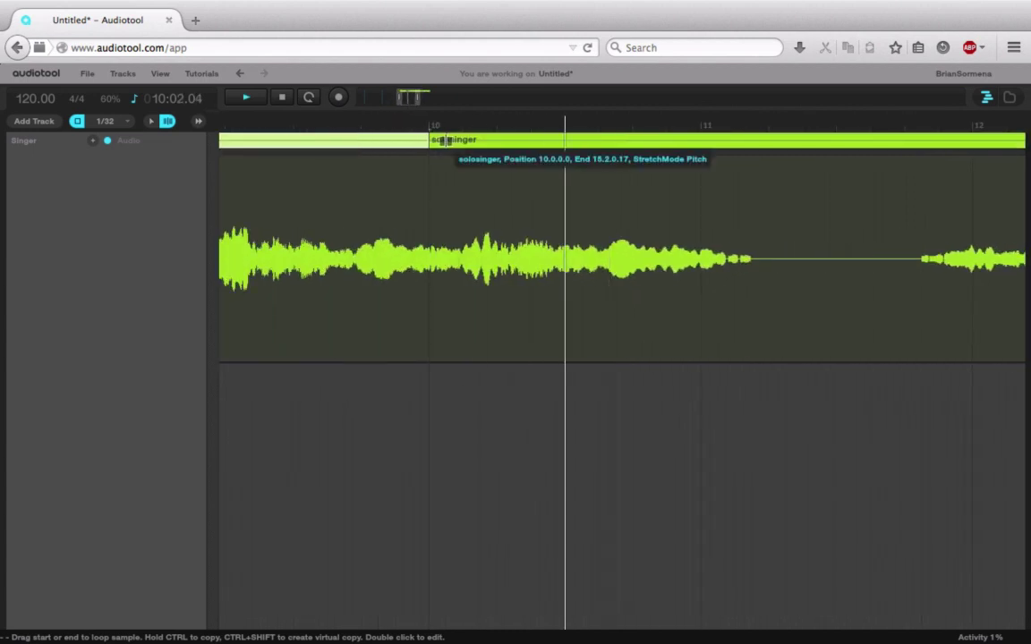
mouse_move(445, 141)
mouse_down()
mouse_move(396, 141)
mouse_move(416, 146)
mouse_up()
- Undo that extension and play back the two solosinger clips
click(236, 75)
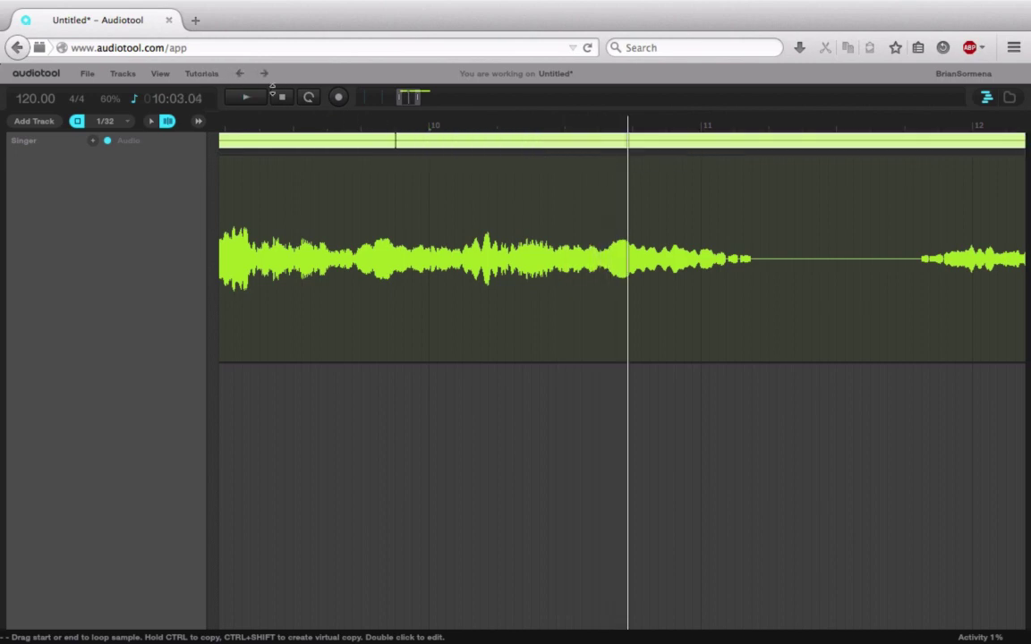
key(space)
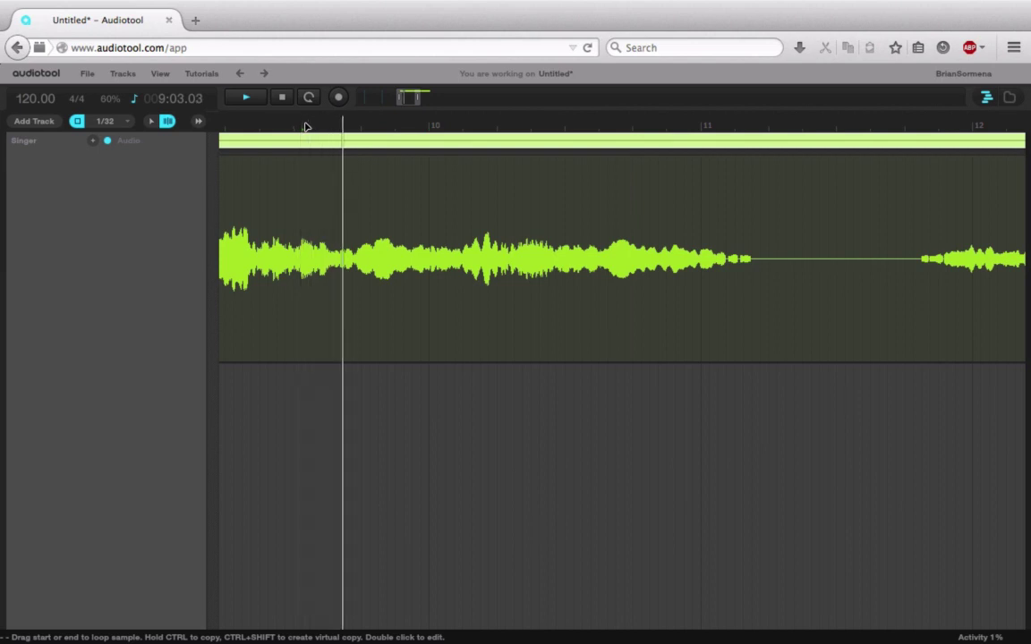
click(406, 141)
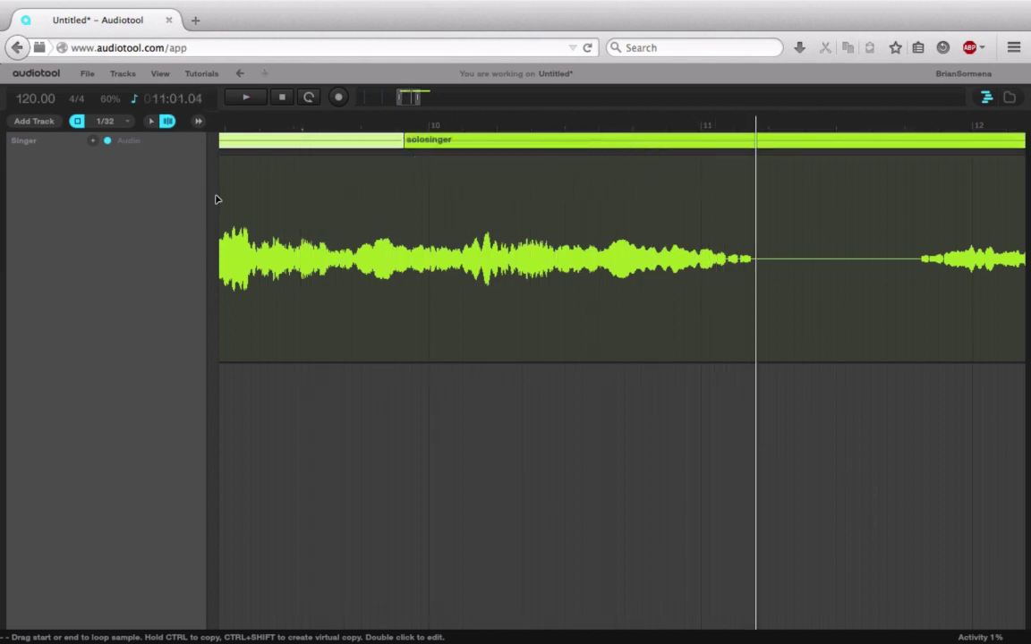
key(space)
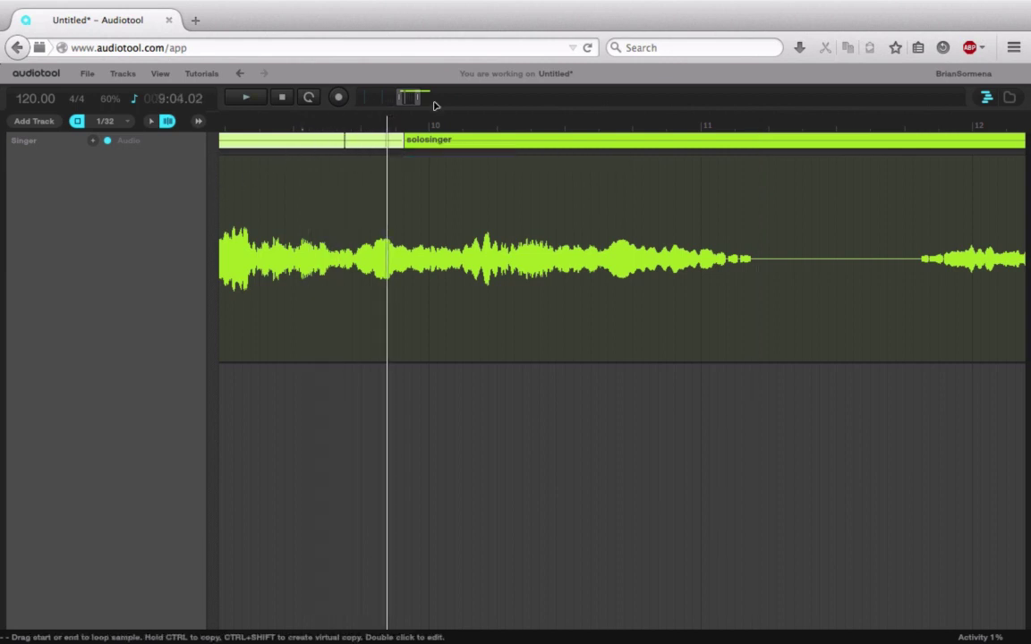
- Colour the second solosinger clip cyan blue
click(150, 121)
right_click(461, 141)
mouse_move(524, 209)
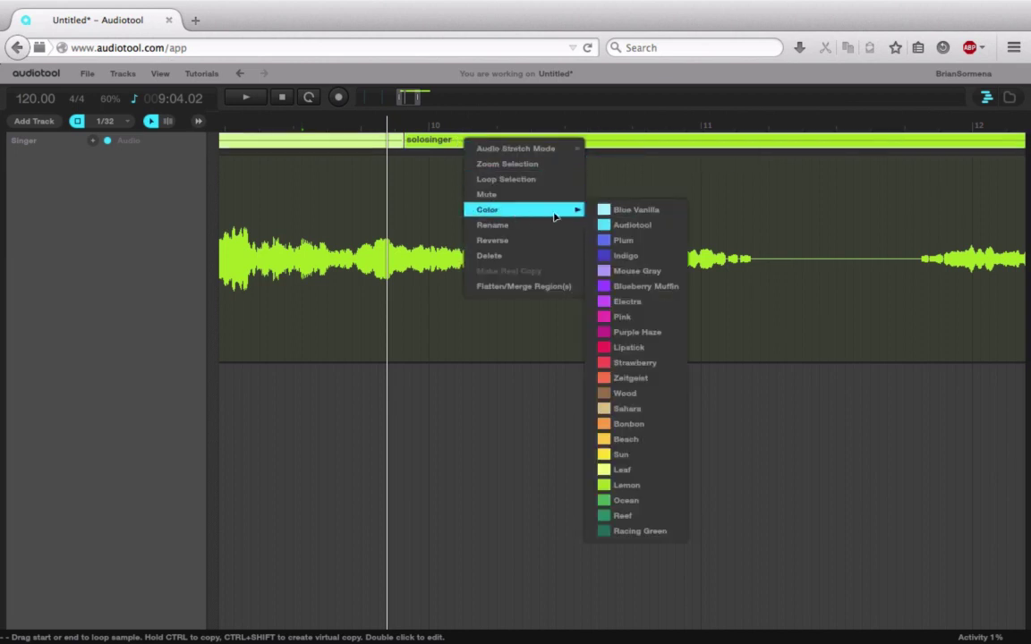
click(630, 227)
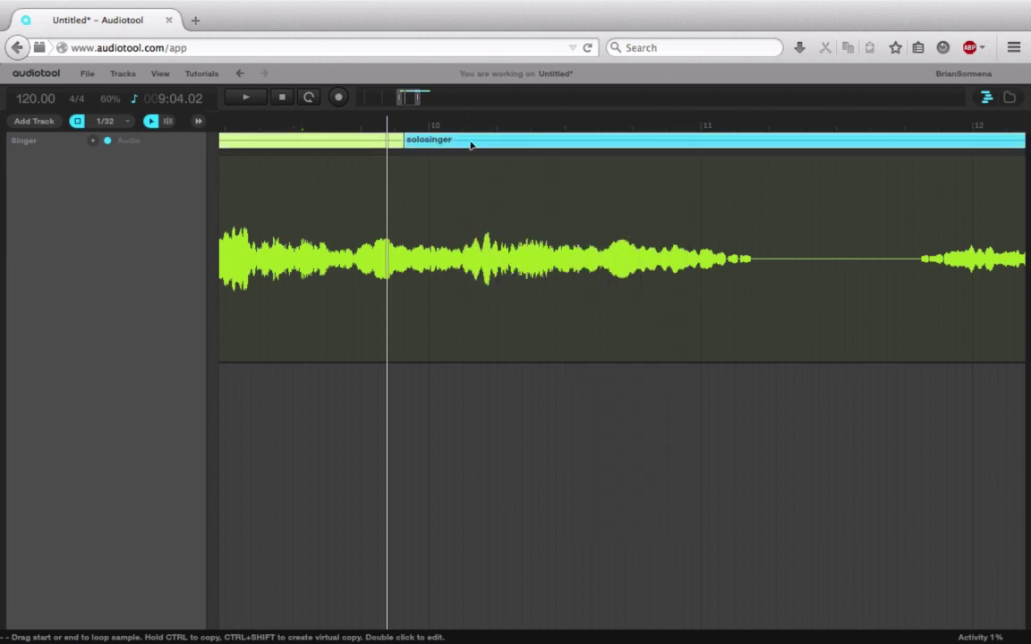
- Select the green and blue clips in turn and zoom in on the split between them
click(529, 173)
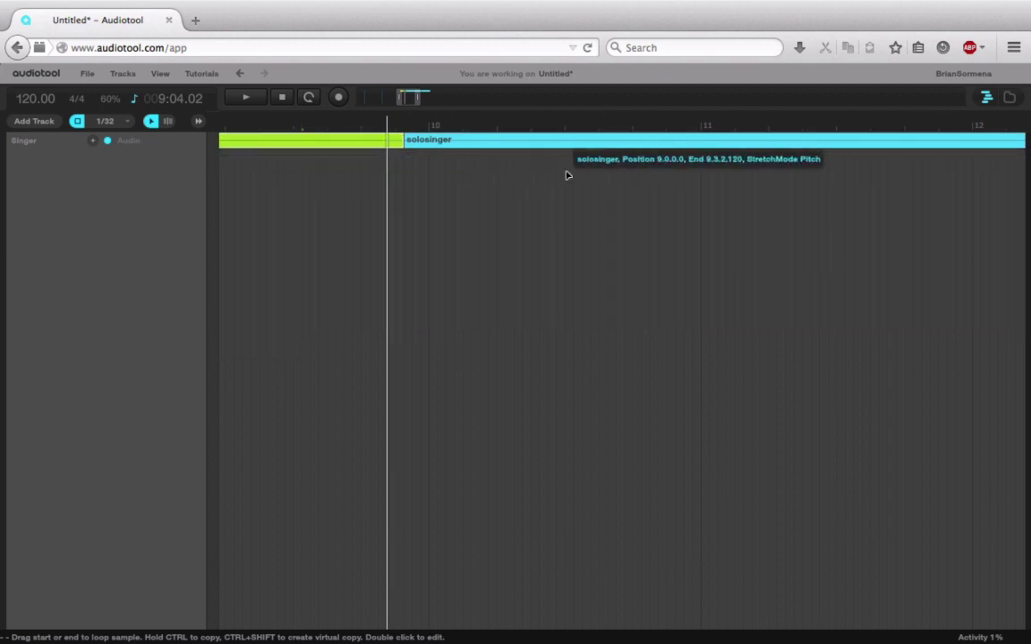
click(338, 141)
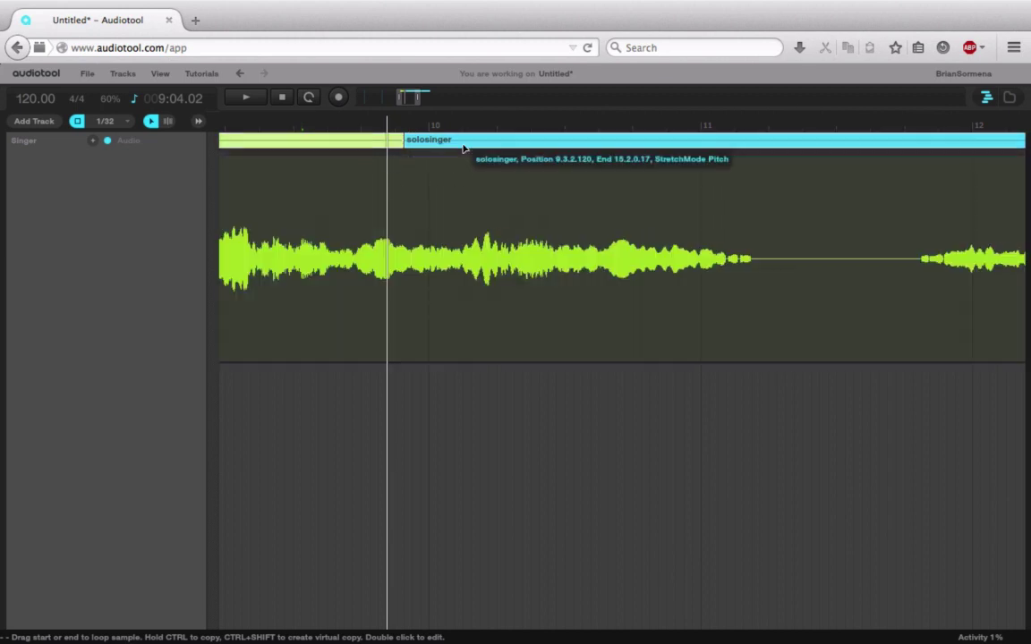
click(436, 143)
click(350, 141)
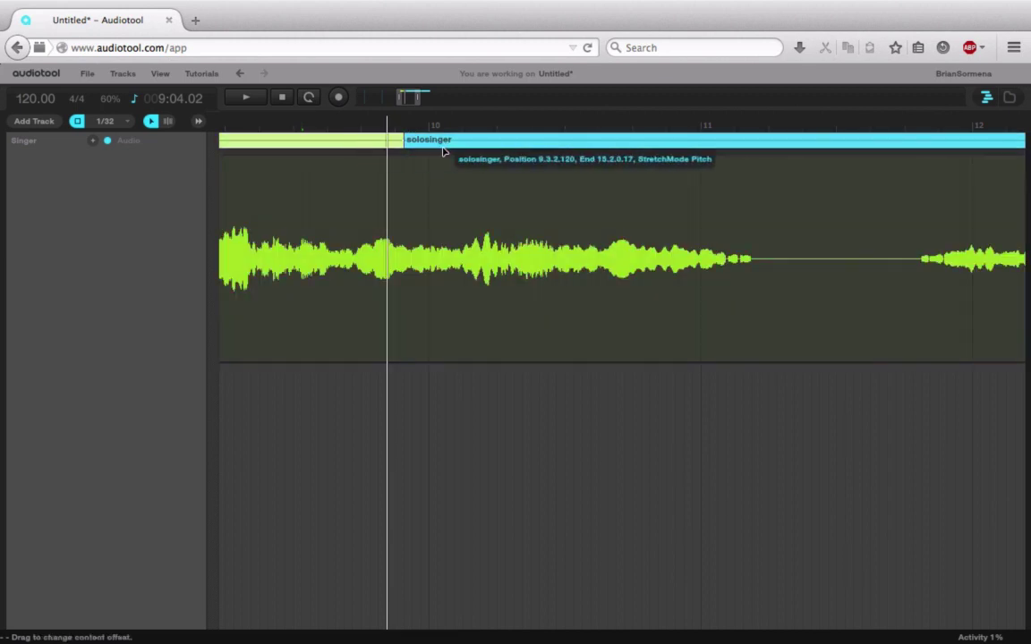
mouse_move(394, 106)
mouse_down()
mouse_move(382, 105)
mouse_move(440, 102)
mouse_up()
click(577, 140)
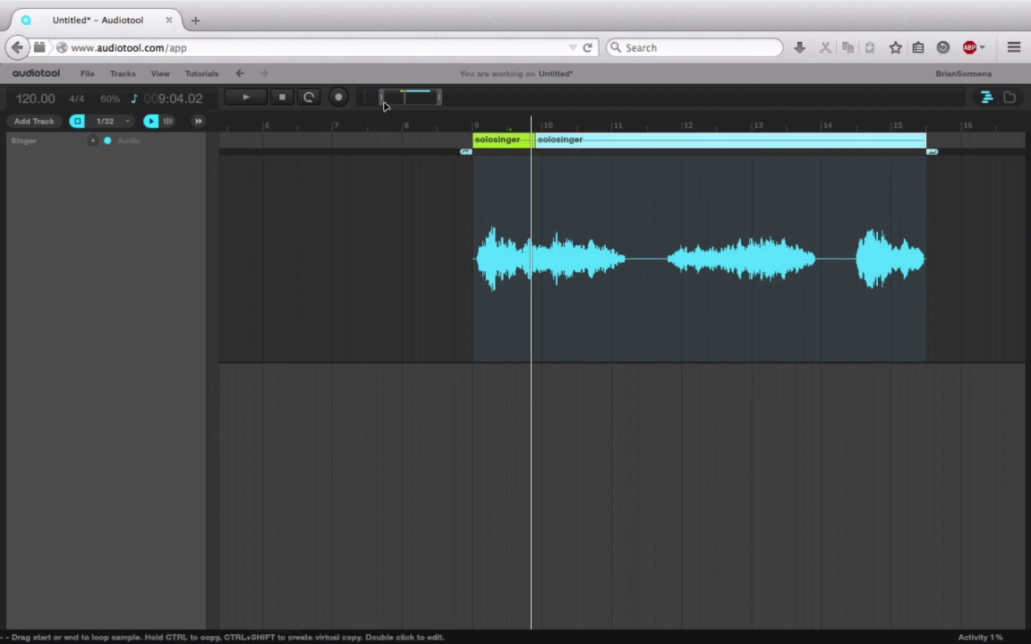
drag(381, 101, 394, 101)
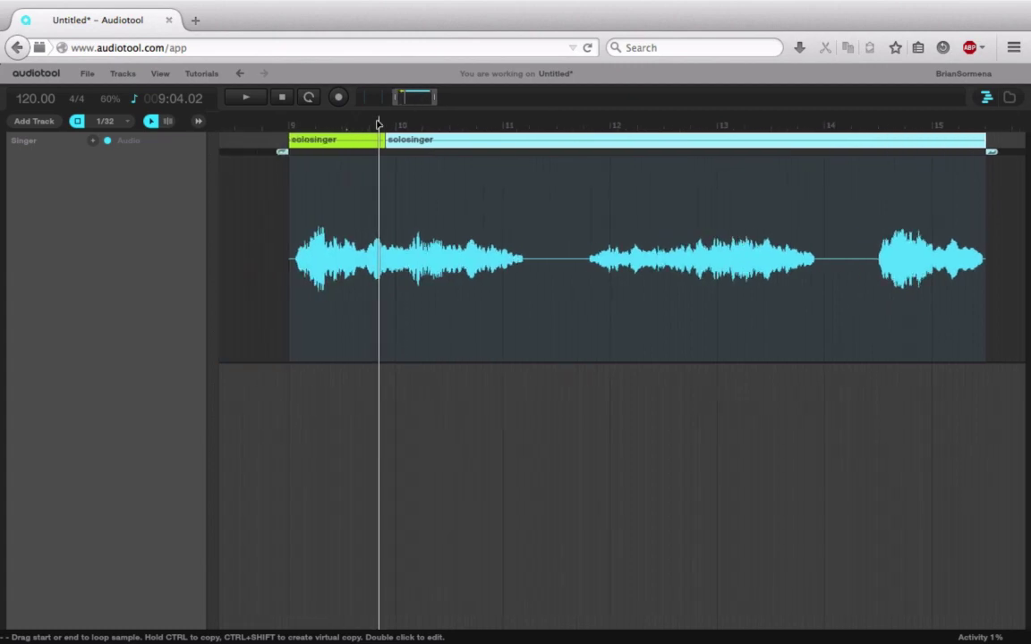
- Move the blue clip's loop start later so it lines up with the split
drag(287, 155, 379, 155)
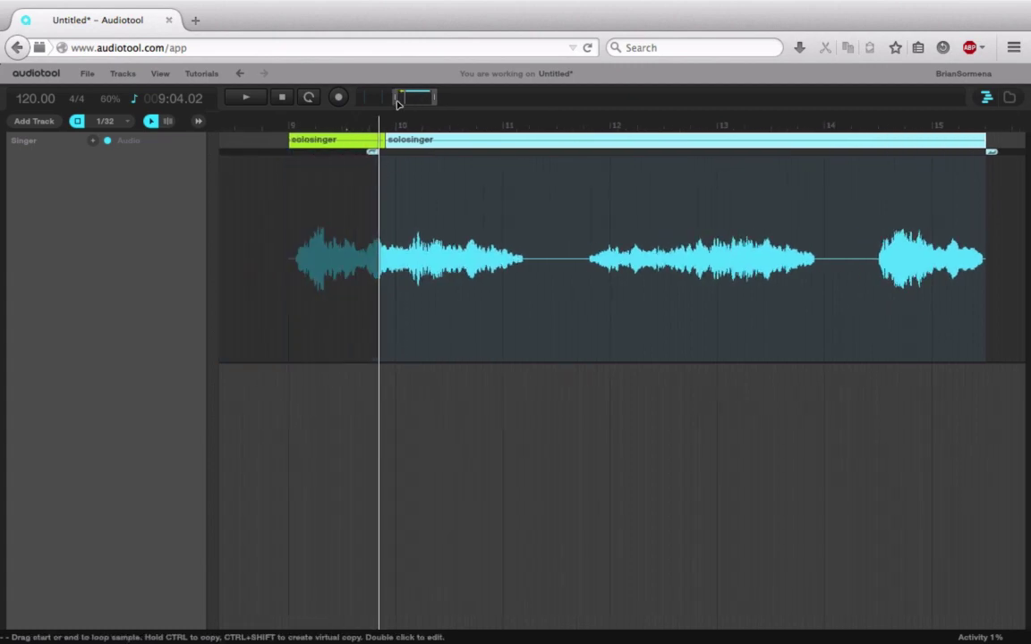
drag(403, 97, 413, 99)
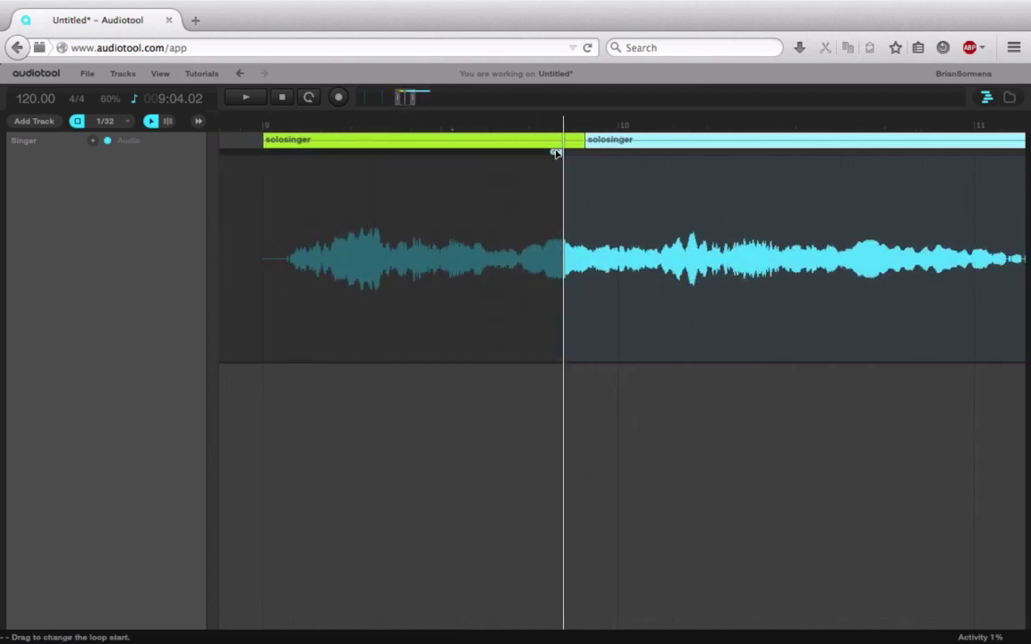
drag(579, 163, 583, 165)
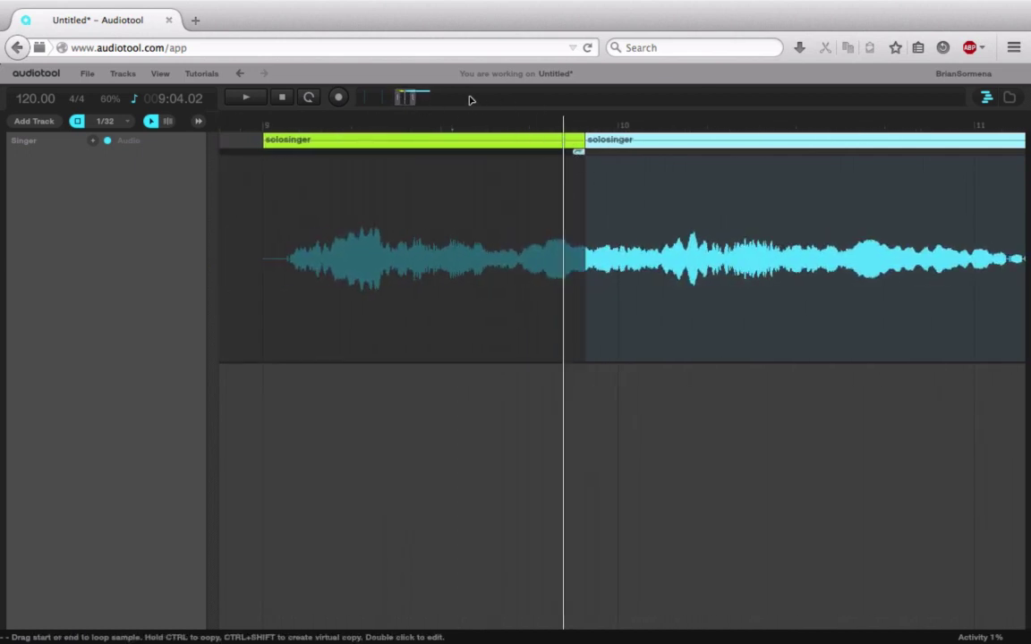
drag(414, 102, 456, 100)
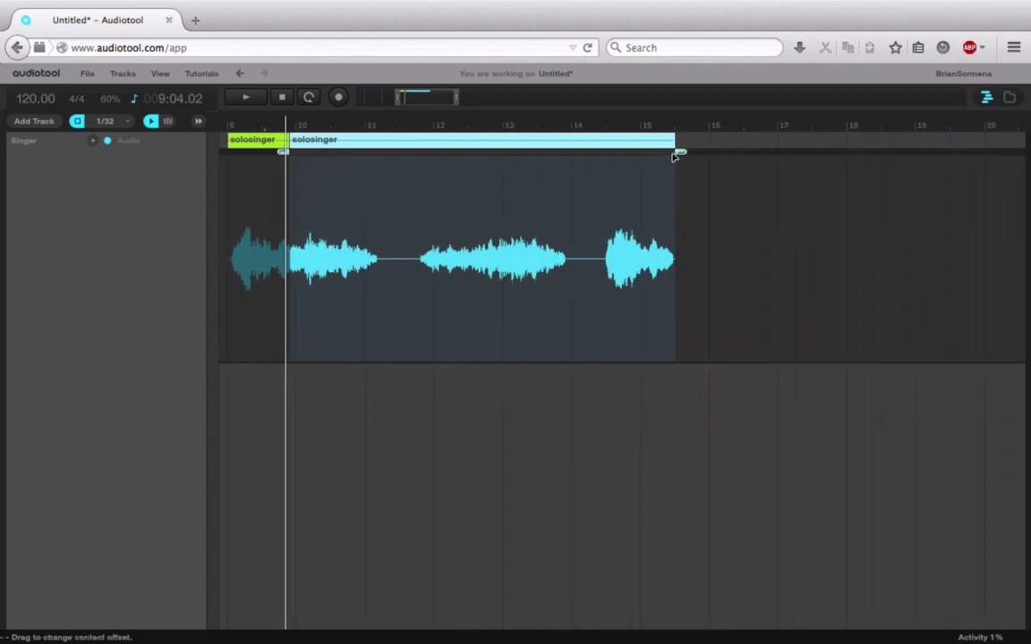
- Shorten the blue clip's loop to its first vocal phrase and audition it
drag(680, 153, 624, 154)
drag(559, 184, 391, 207)
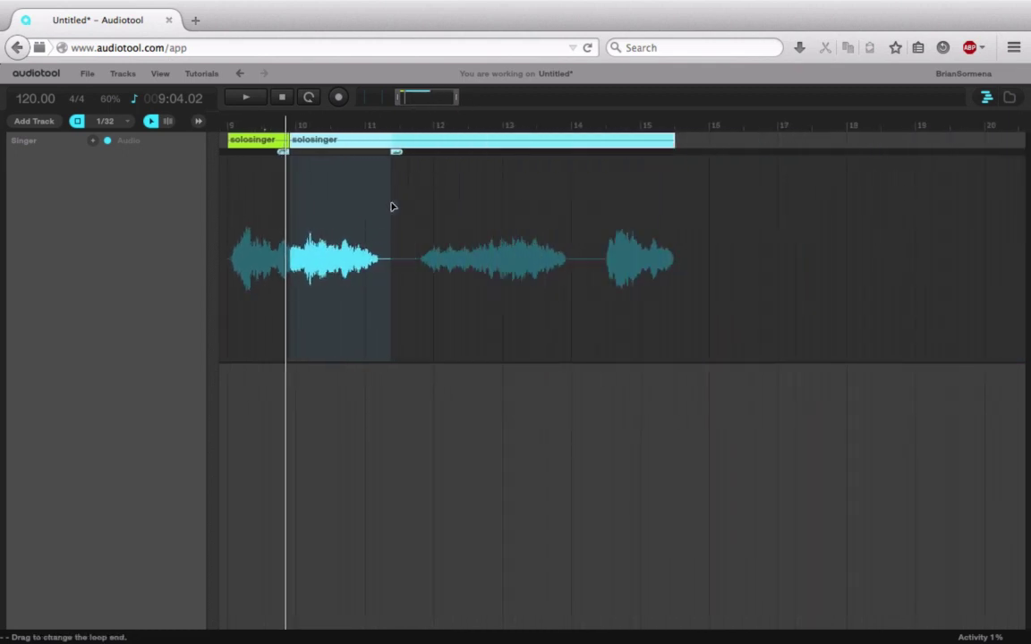
click(231, 127)
key(space)
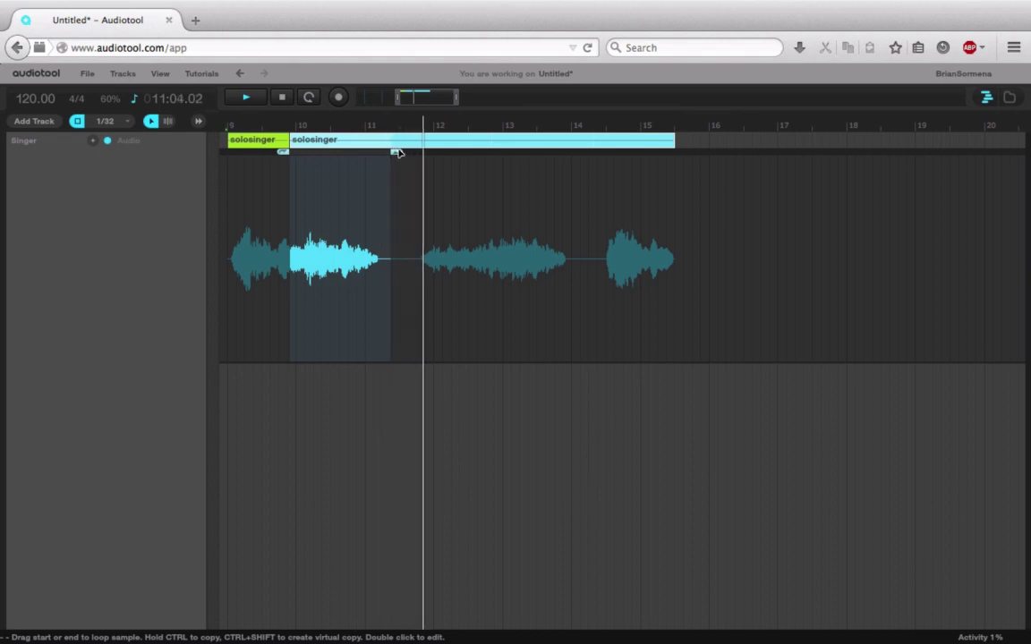
- Trim the loop end slightly earlier and shift the blue clip's start edge later
drag(397, 152, 382, 153)
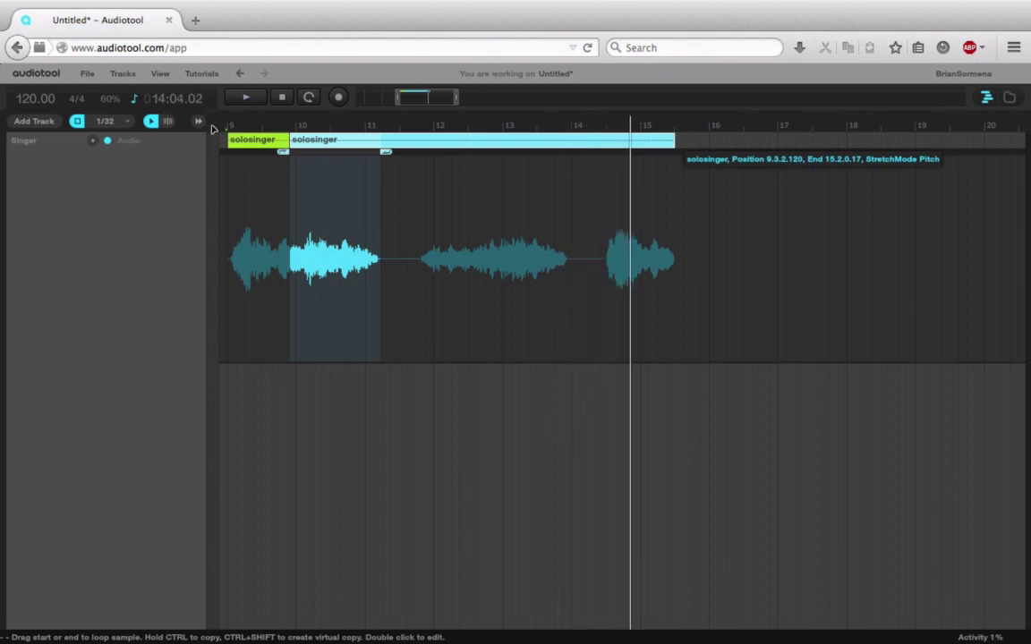
mouse_move(420, 106)
mouse_down()
mouse_move(472, 97)
mouse_move(405, 104)
mouse_up()
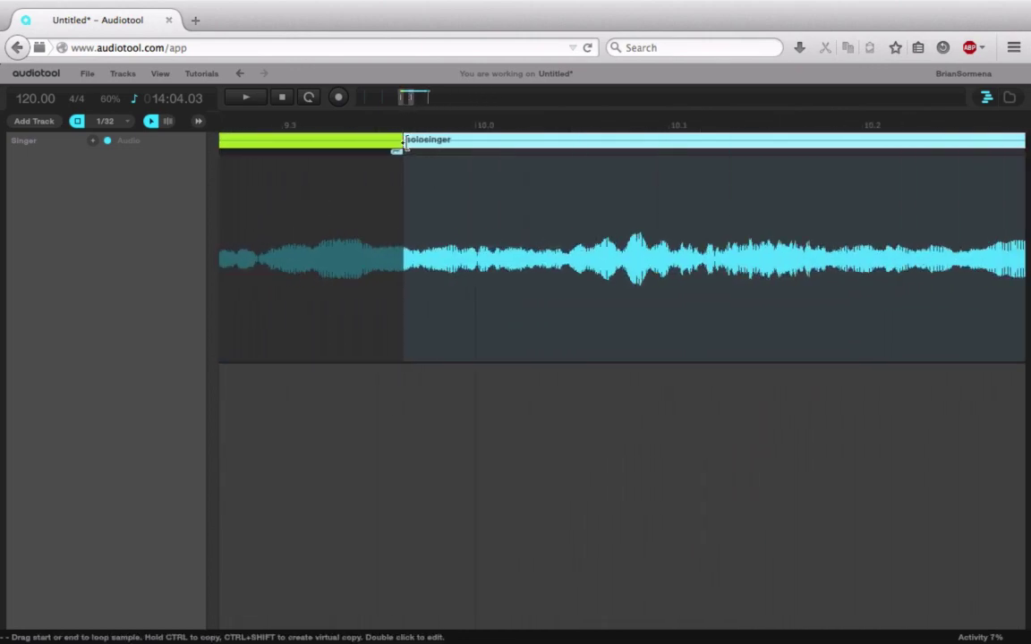
mouse_move(403, 146)
mouse_down()
mouse_move(450, 152)
mouse_move(405, 149)
mouse_up()
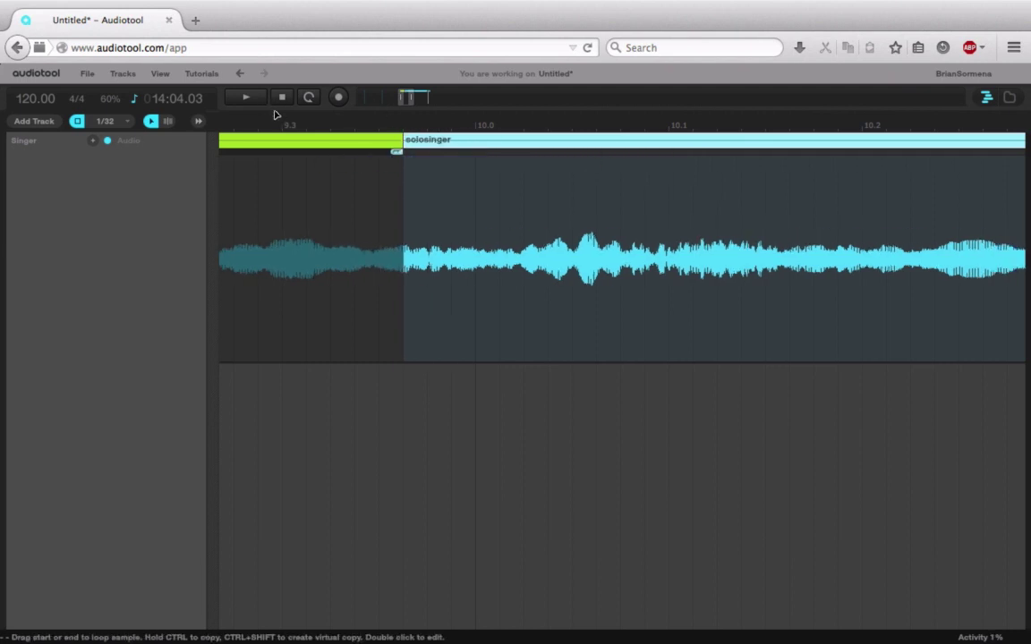
drag(399, 97, 429, 103)
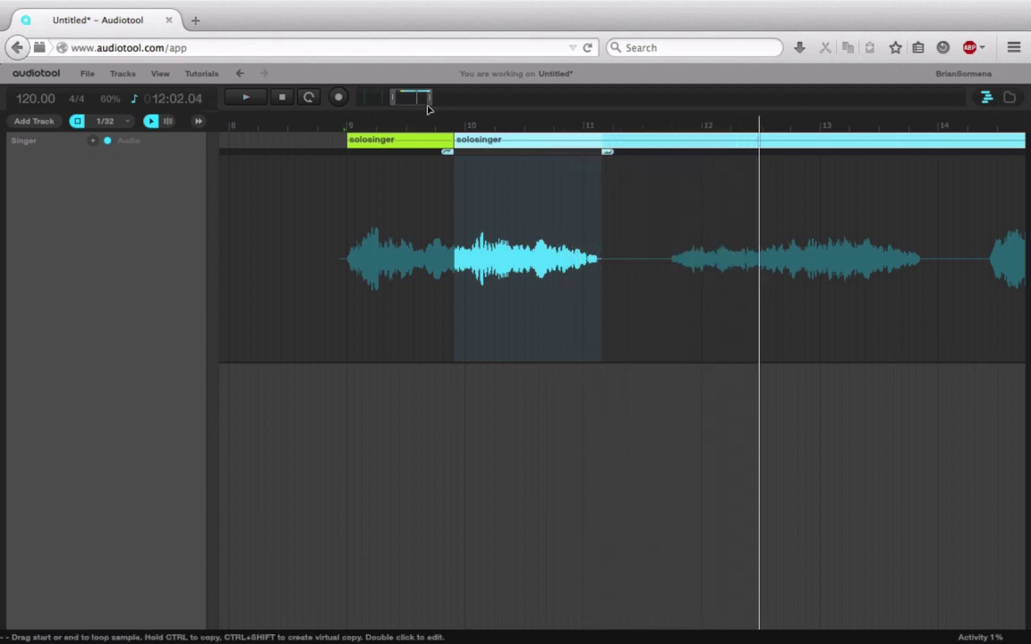
- Slide the blue clip right until it meets the green intro clip, then play the join
drag(430, 101, 439, 103)
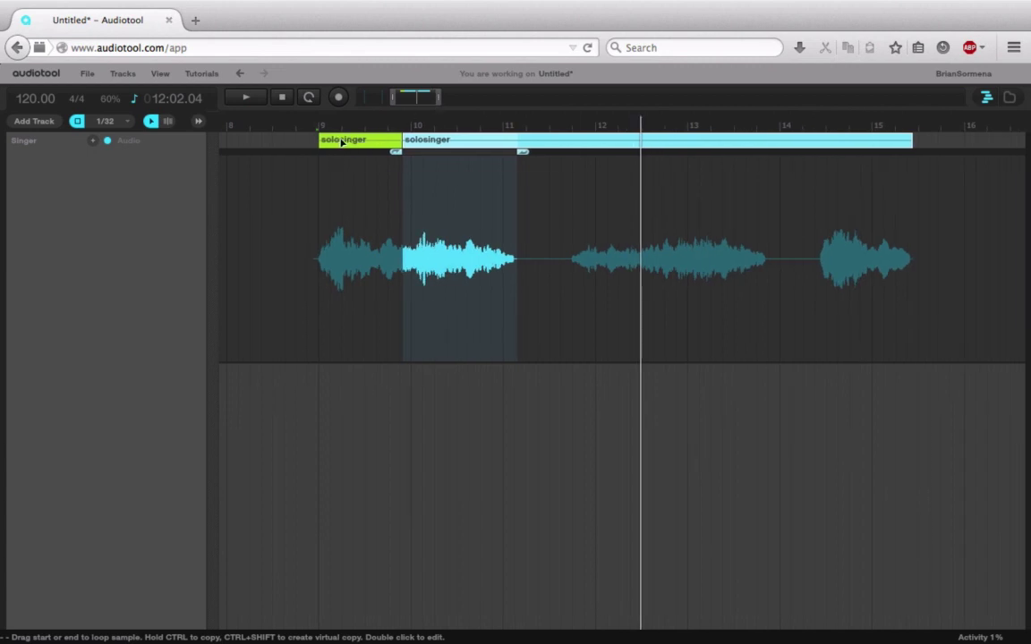
mouse_move(419, 101)
mouse_down()
mouse_move(449, 101)
mouse_move(404, 103)
mouse_up()
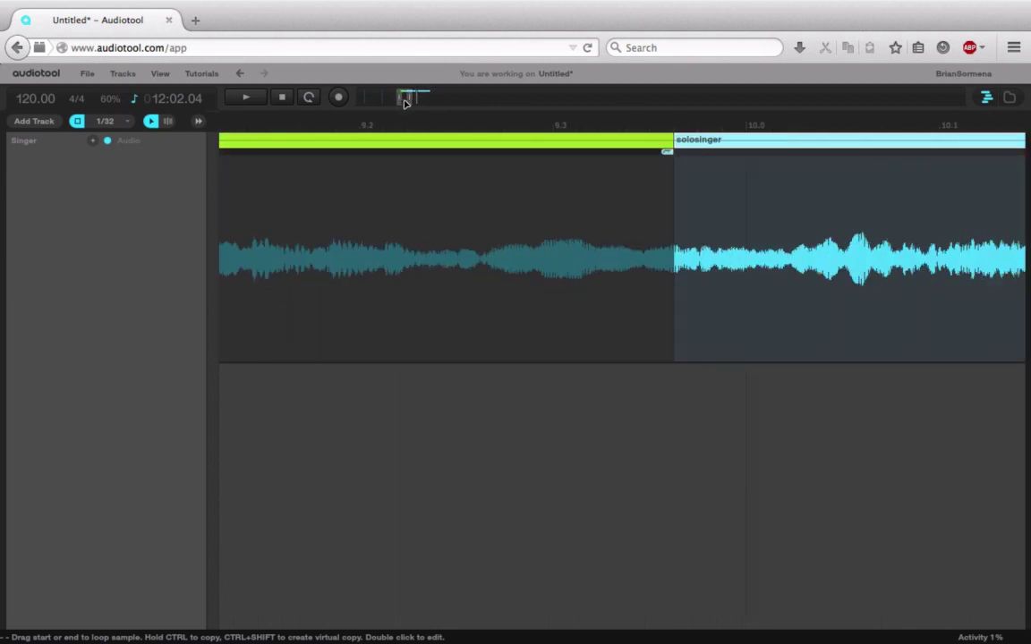
drag(677, 143, 692, 149)
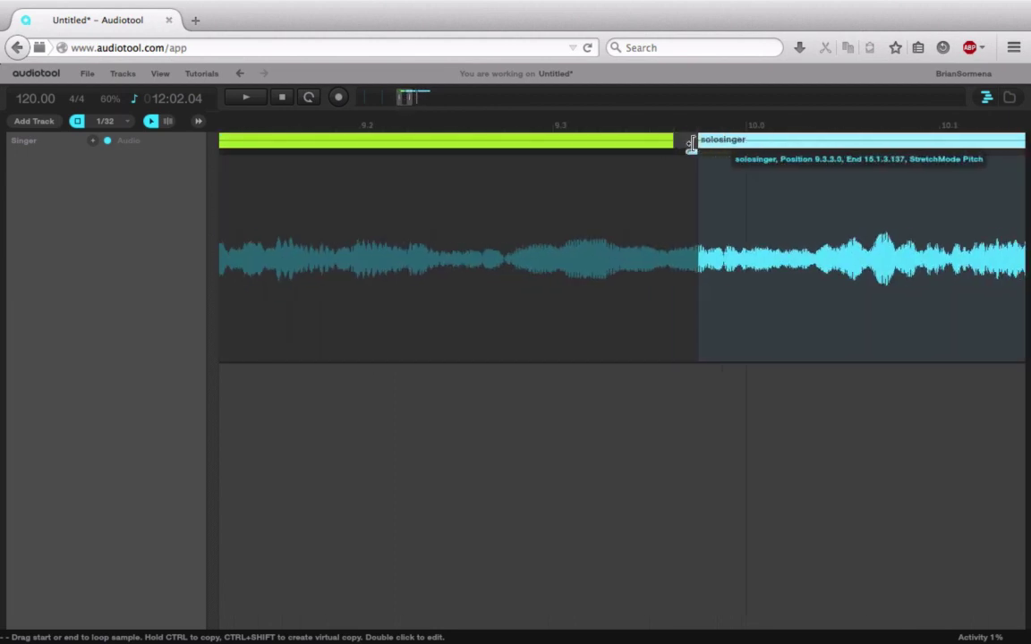
mouse_move(692, 149)
mouse_down()
mouse_move(678, 145)
mouse_move(709, 146)
mouse_up()
scroll(624, 140, left, 5)
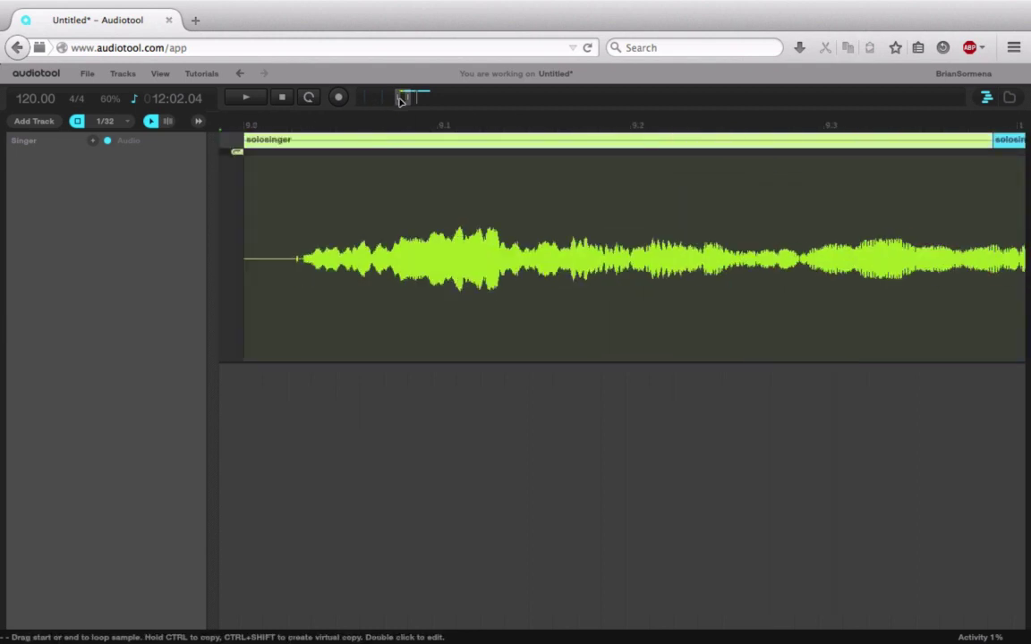
key(space)
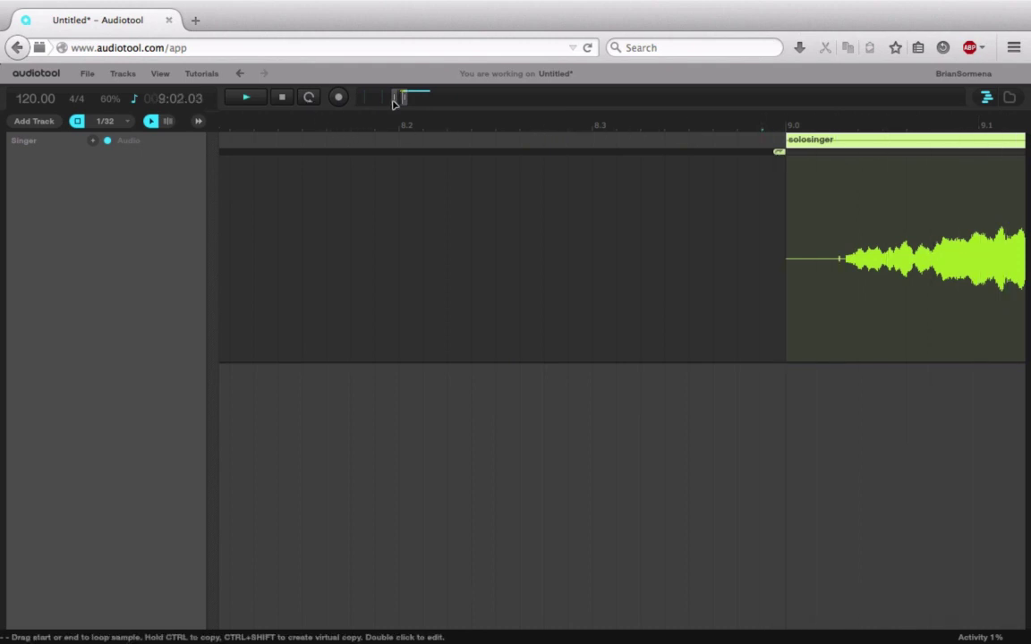
drag(405, 98, 446, 102)
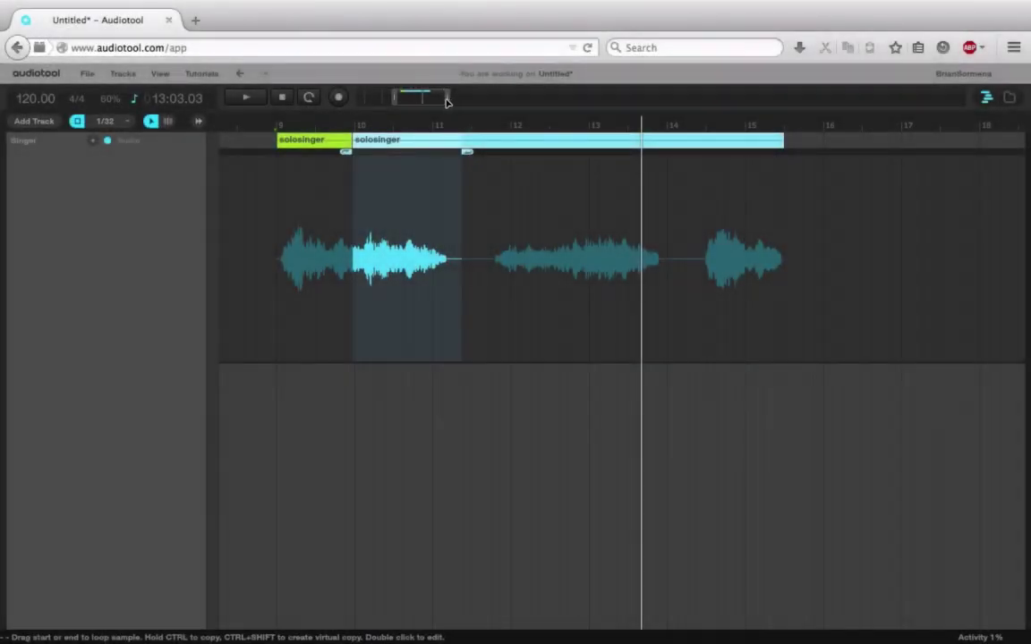
- Nudge the cyan loop start just past bar 10 and pull the loop end to the phrase fade
drag(445, 100, 409, 106)
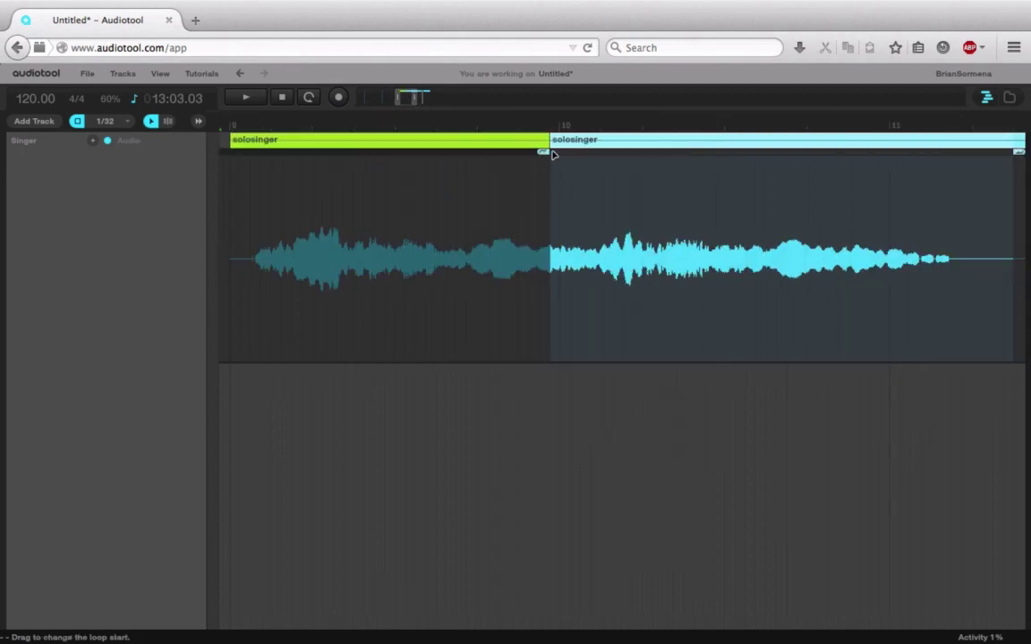
drag(554, 156, 560, 157)
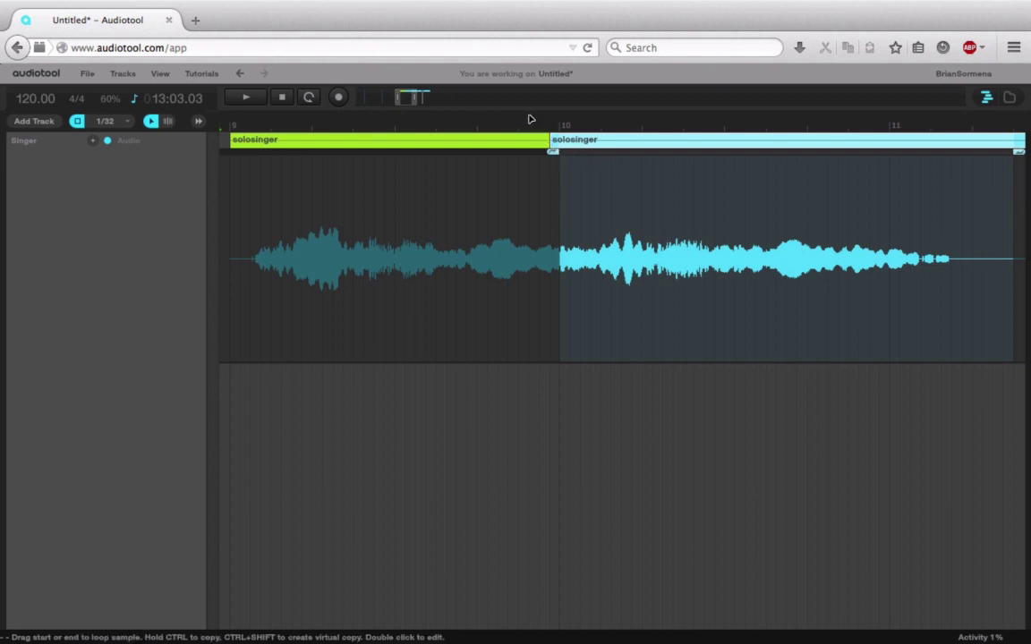
key(space)
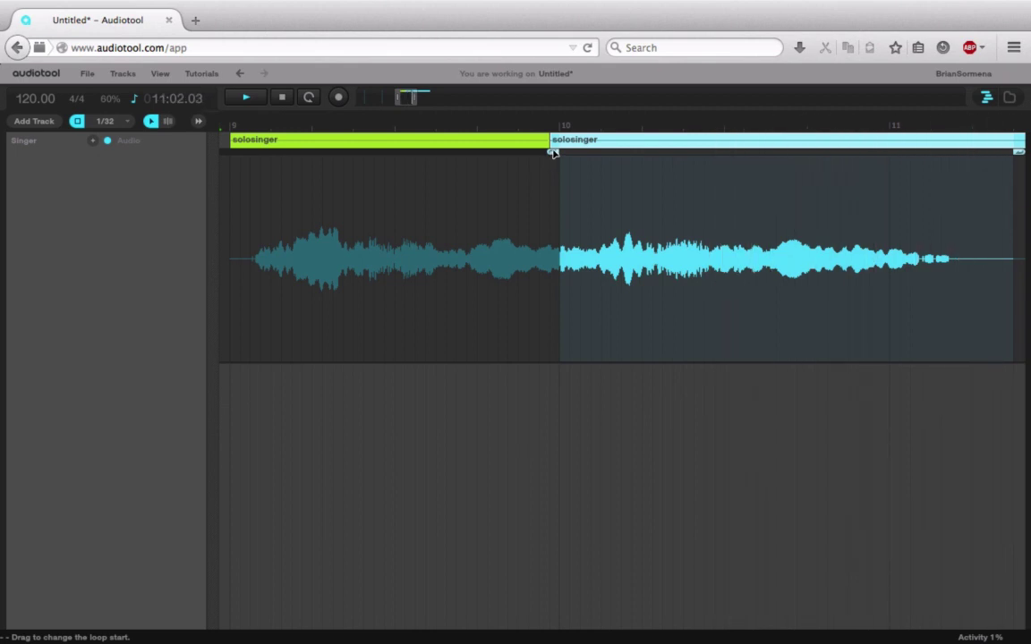
drag(559, 155, 569, 153)
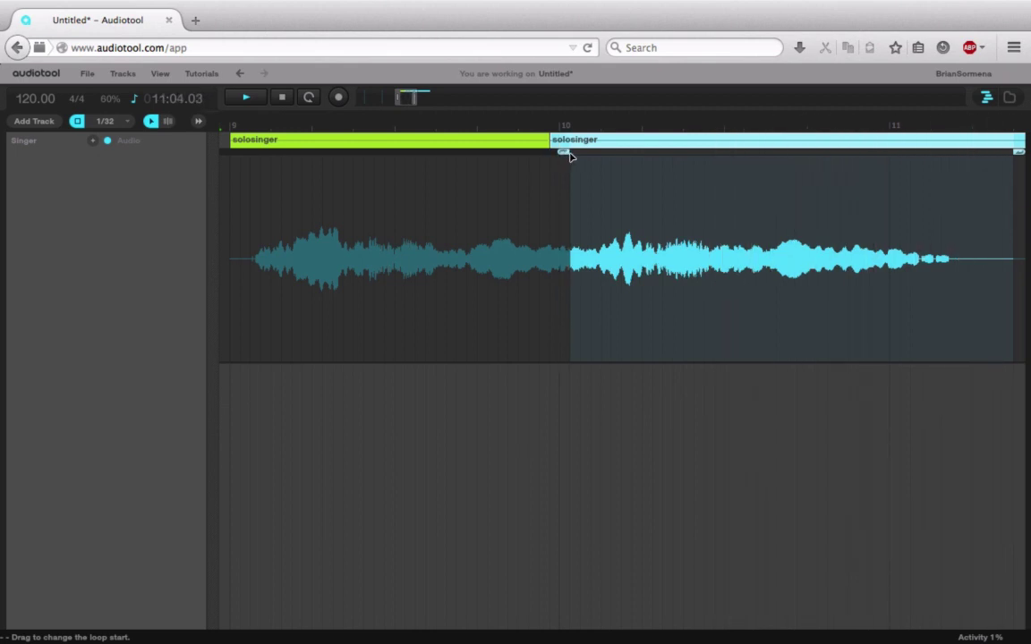
click(407, 99)
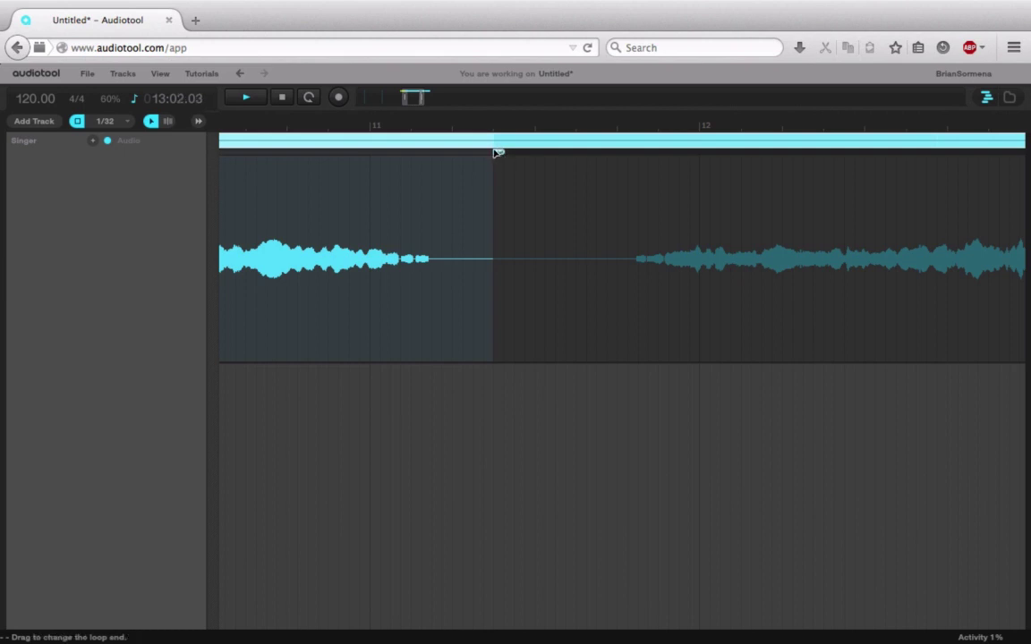
drag(497, 154, 447, 157)
drag(415, 107, 407, 106)
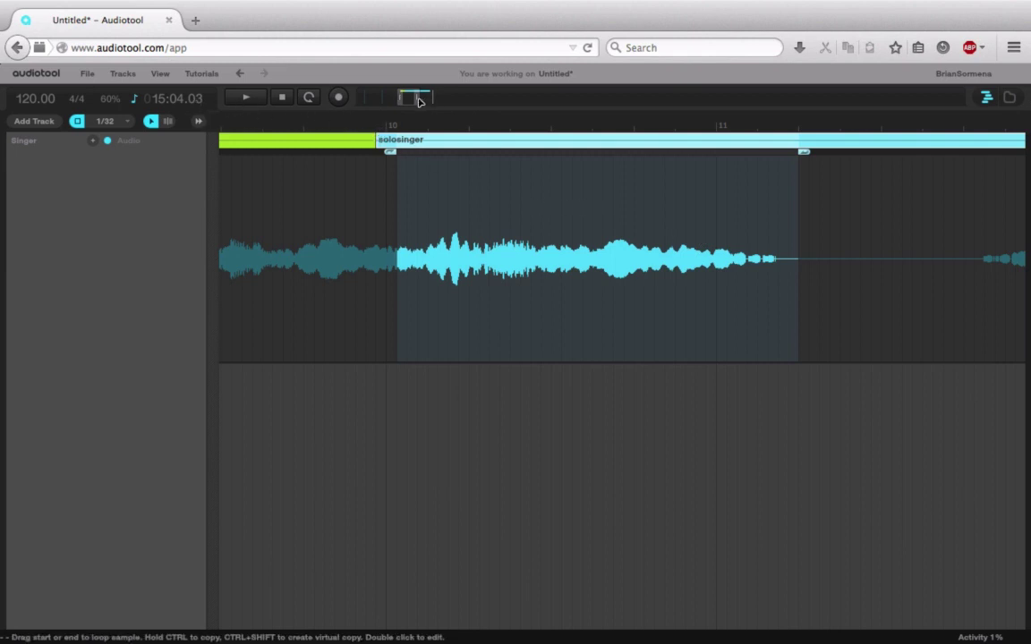
- With 1/128 snapping, align the cyan clip's start and loop start to the green clip's end
drag(419, 101, 414, 105)
mouse_move(536, 141)
mouse_down()
mouse_move(577, 147)
mouse_move(563, 150)
mouse_up()
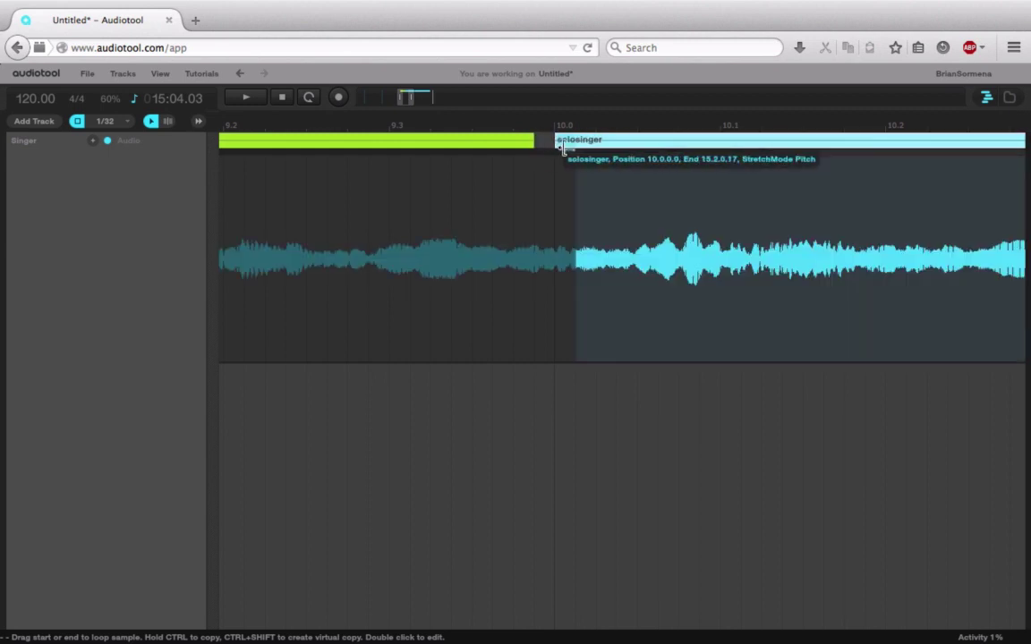
click(105, 122)
click(117, 291)
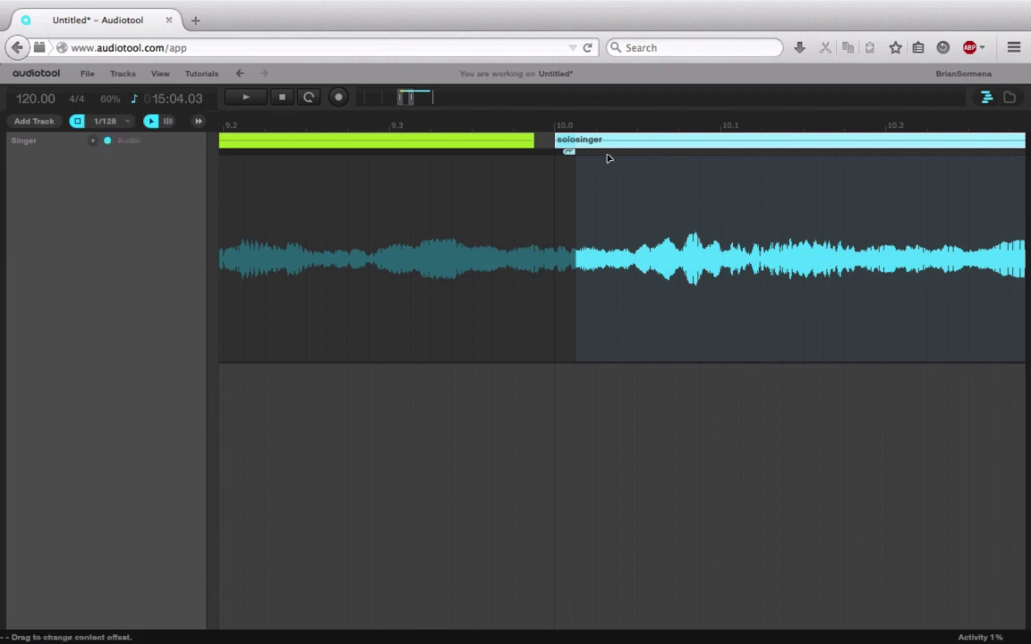
drag(561, 141, 568, 149)
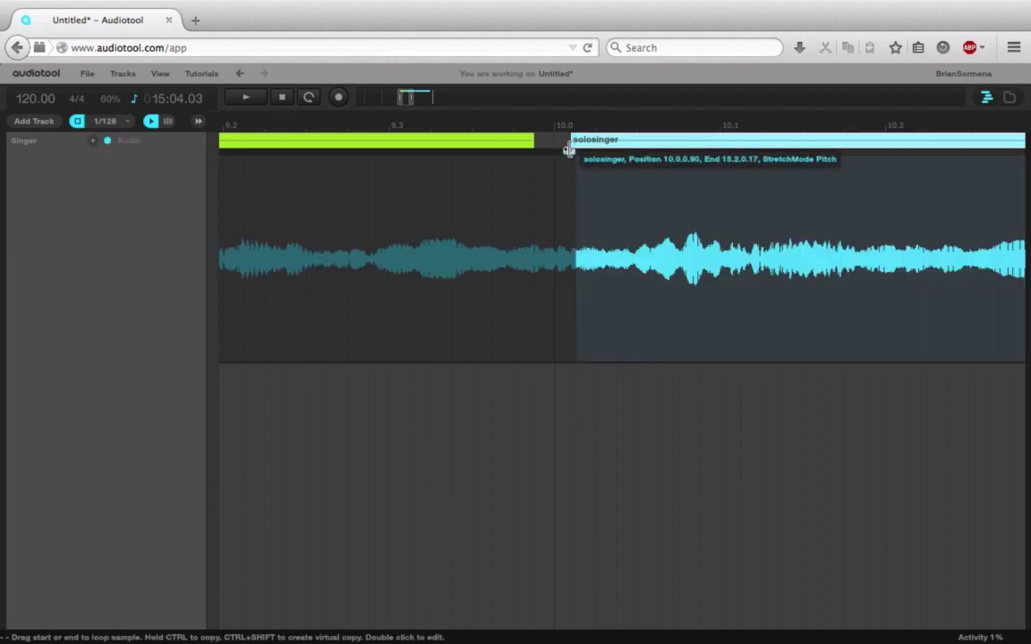
drag(563, 156, 569, 158)
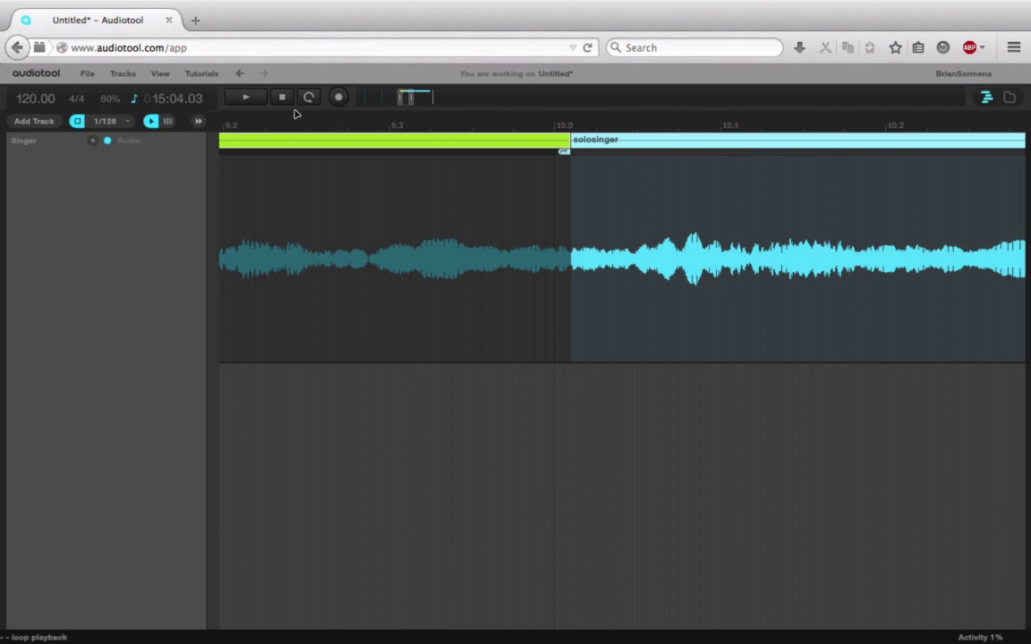
- Play from the green clip's start to audition the join between the two clips
drag(391, 99, 383, 125)
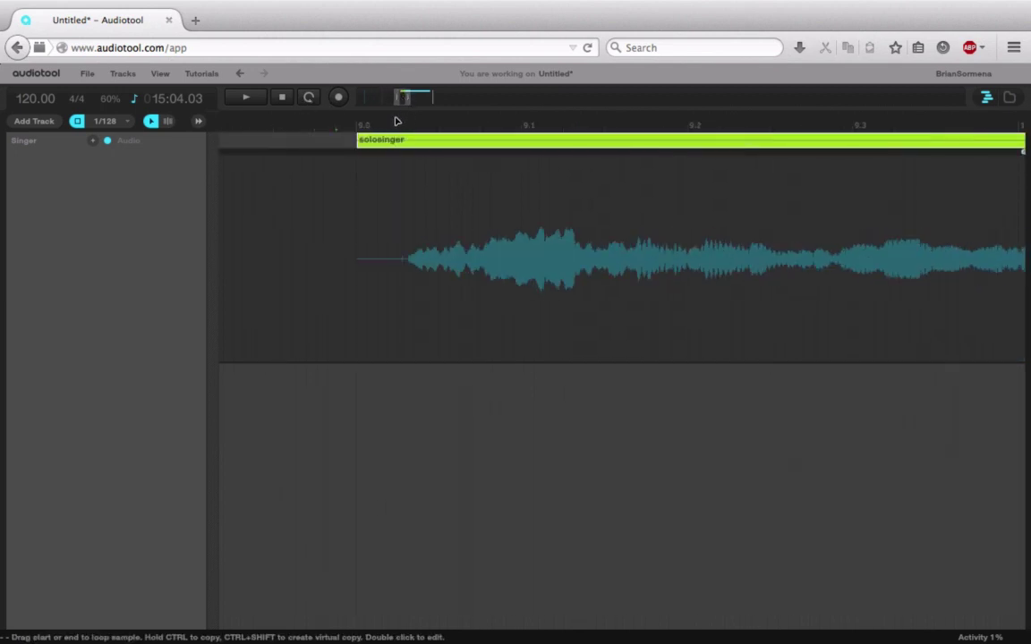
key(space)
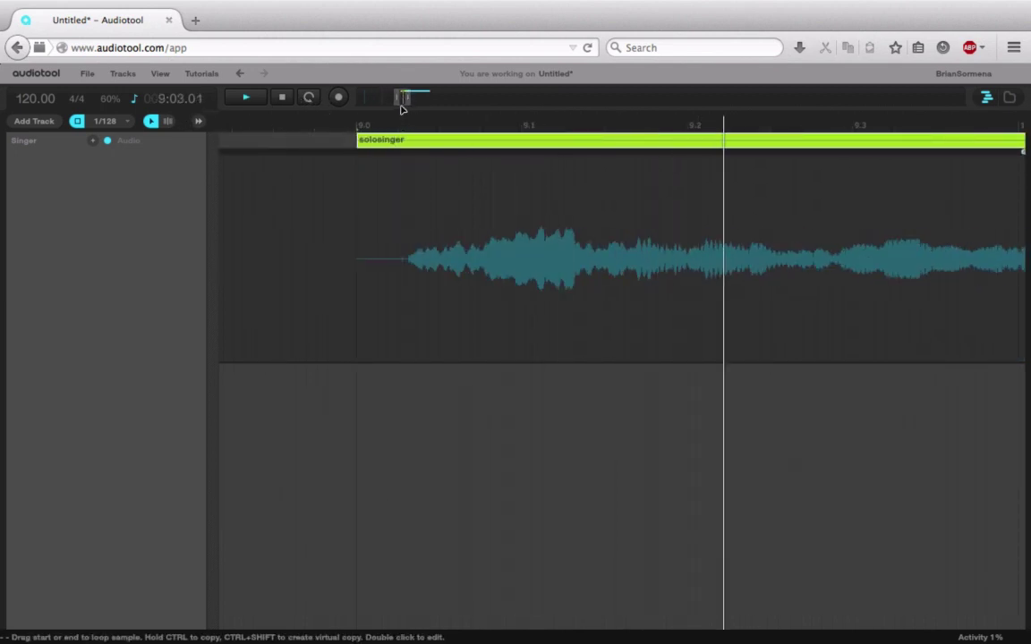
drag(404, 97, 439, 101)
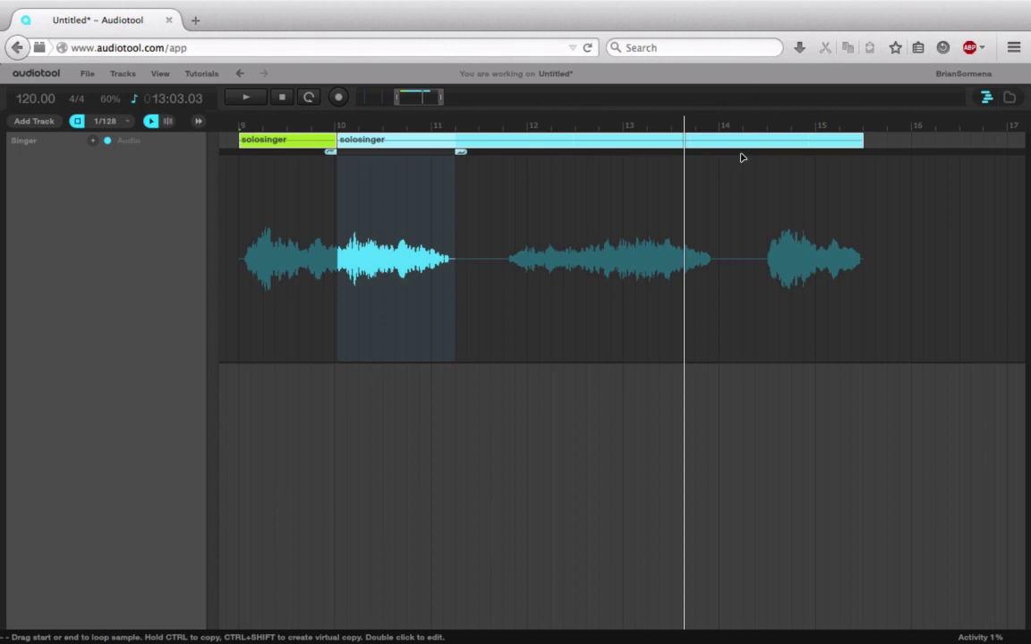
- Add two solosinger clips to the Singer track and cut the first to its opening phrase
click(1007, 99)
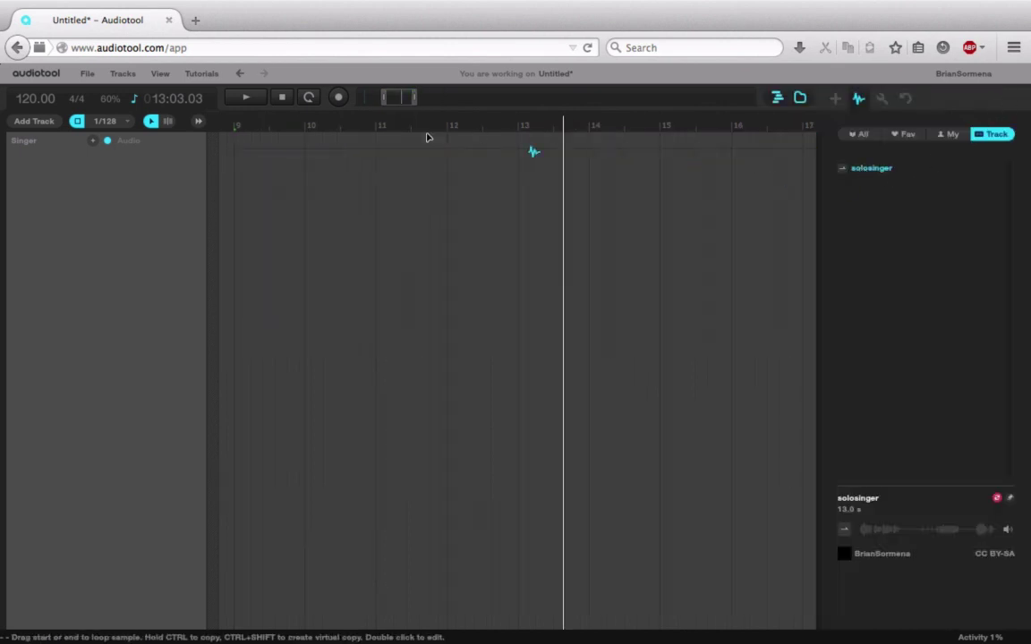
drag(364, 137, 237, 143)
drag(862, 173, 742, 144)
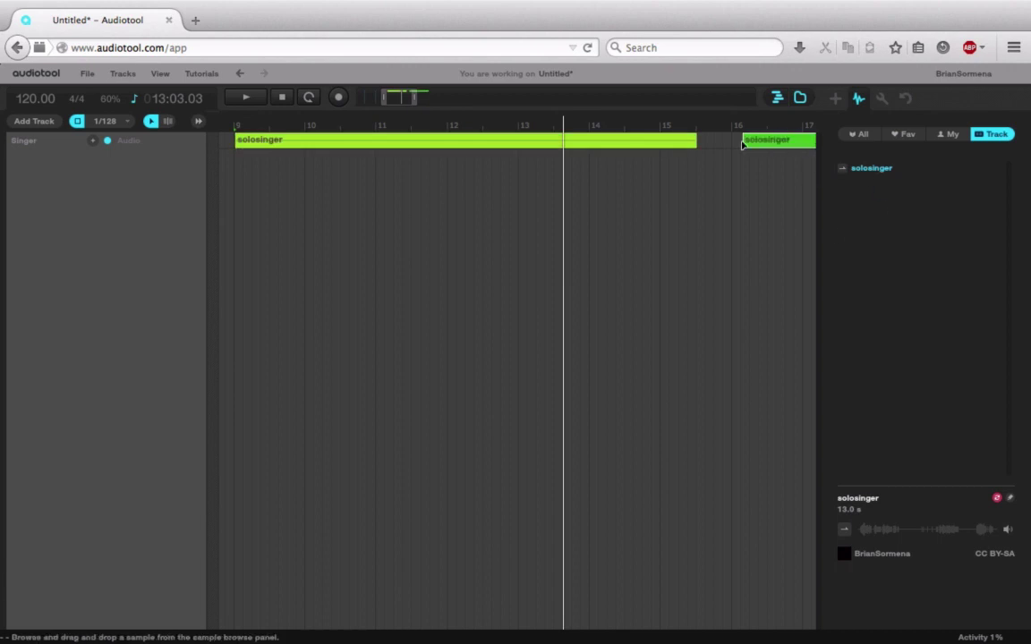
double_click(666, 140)
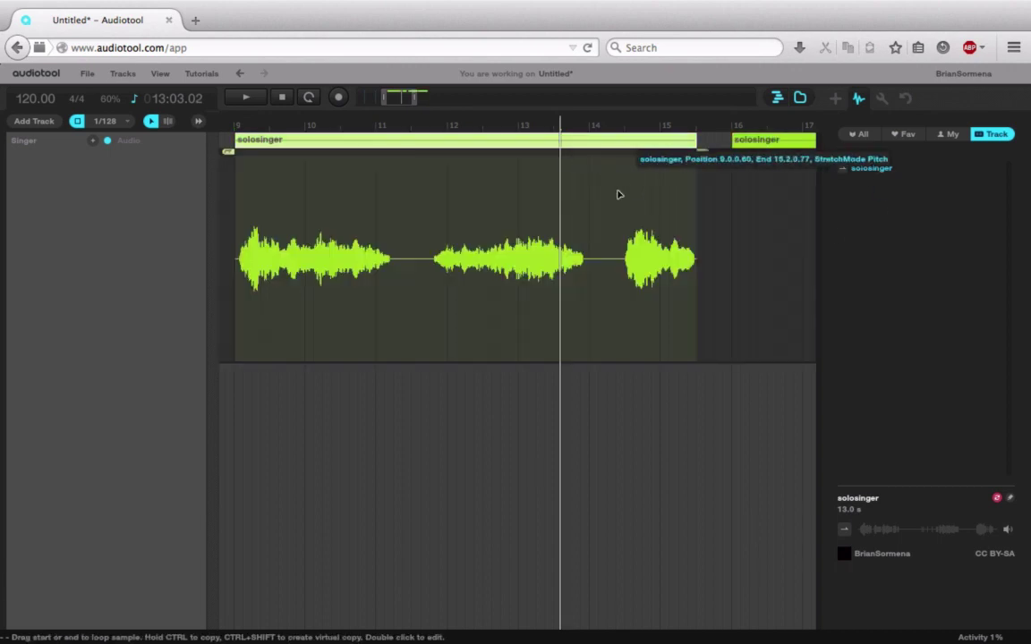
drag(702, 160, 395, 193)
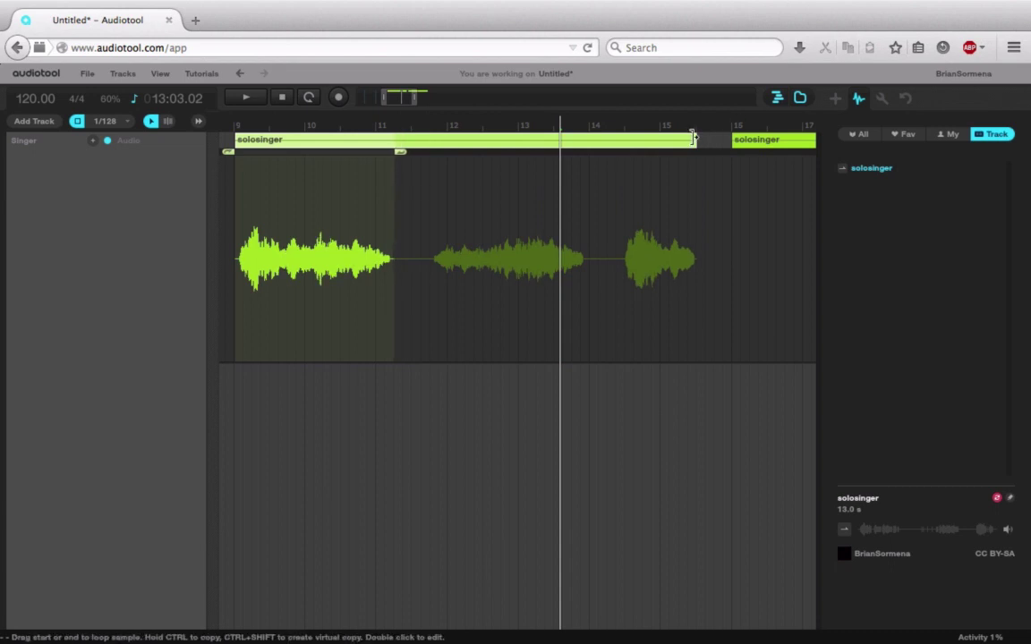
drag(693, 136, 399, 149)
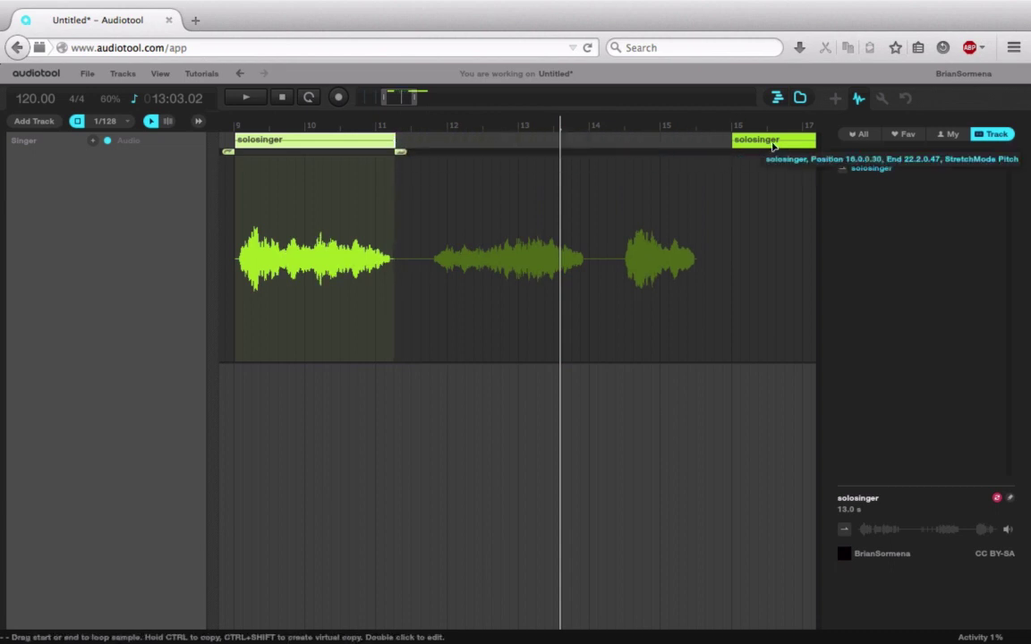
- Move the second solosinger clip's loop start later, to about bar 13.5, and audition it
click(767, 141)
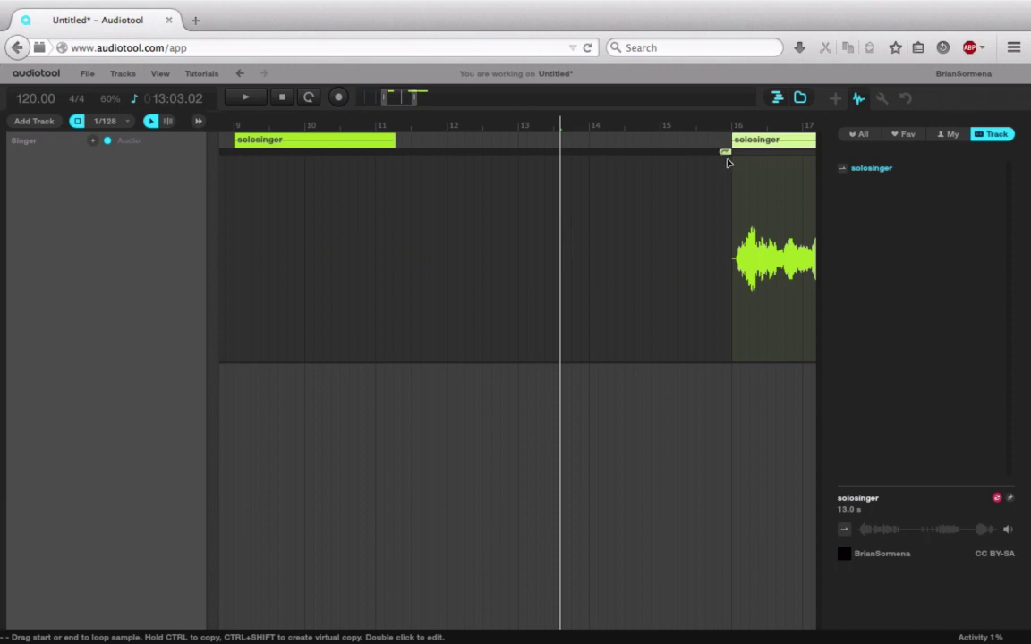
mouse_move(726, 161)
mouse_down()
mouse_move(780, 167)
mouse_move(588, 157)
mouse_up()
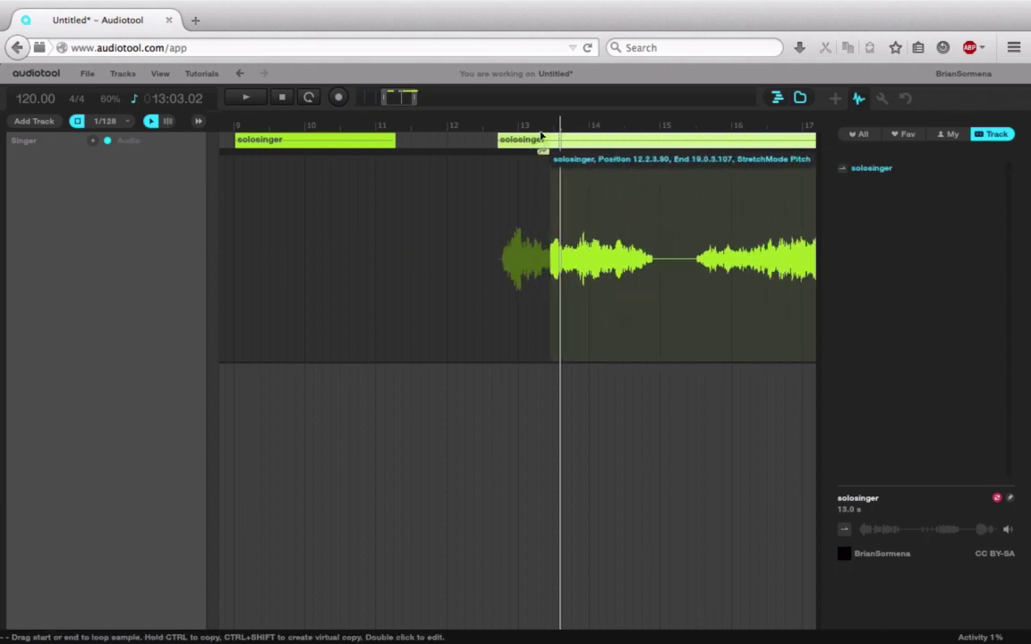
key(space)
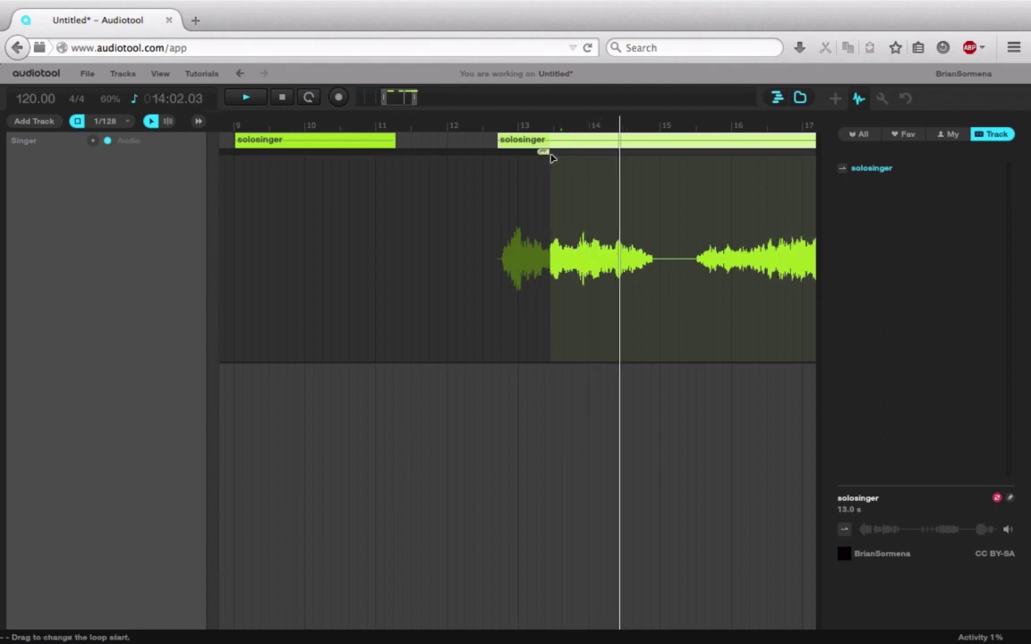
drag(548, 154, 560, 154)
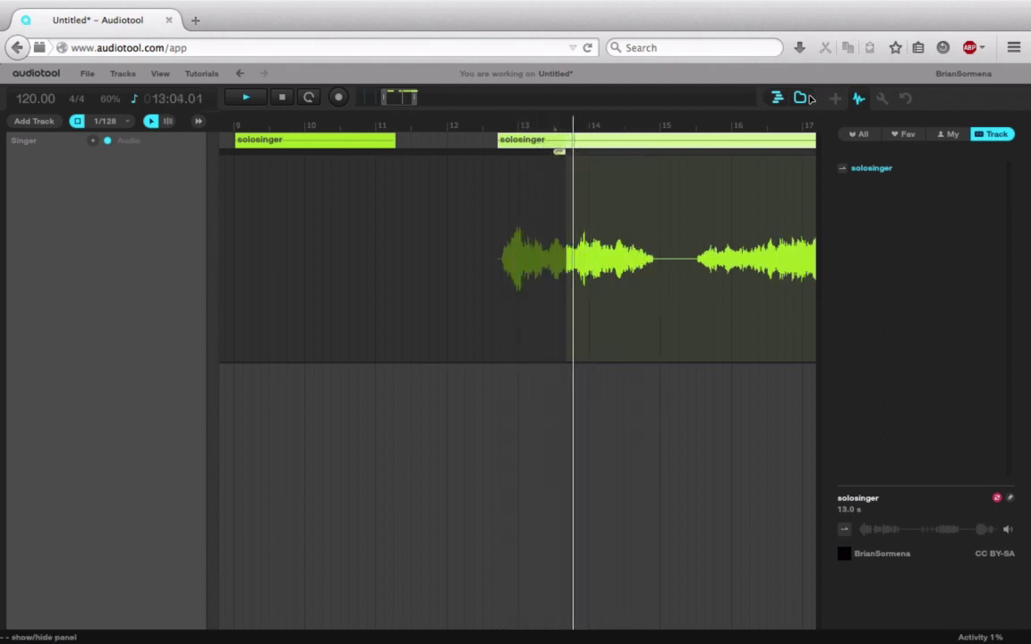
click(800, 97)
- Loop only the second clip's phrase near bar 14, trimming its start to the bar 13.3 loop point
drag(437, 99, 450, 101)
mouse_move(949, 152)
mouse_down()
mouse_move(529, 175)
mouse_move(541, 179)
mouse_up()
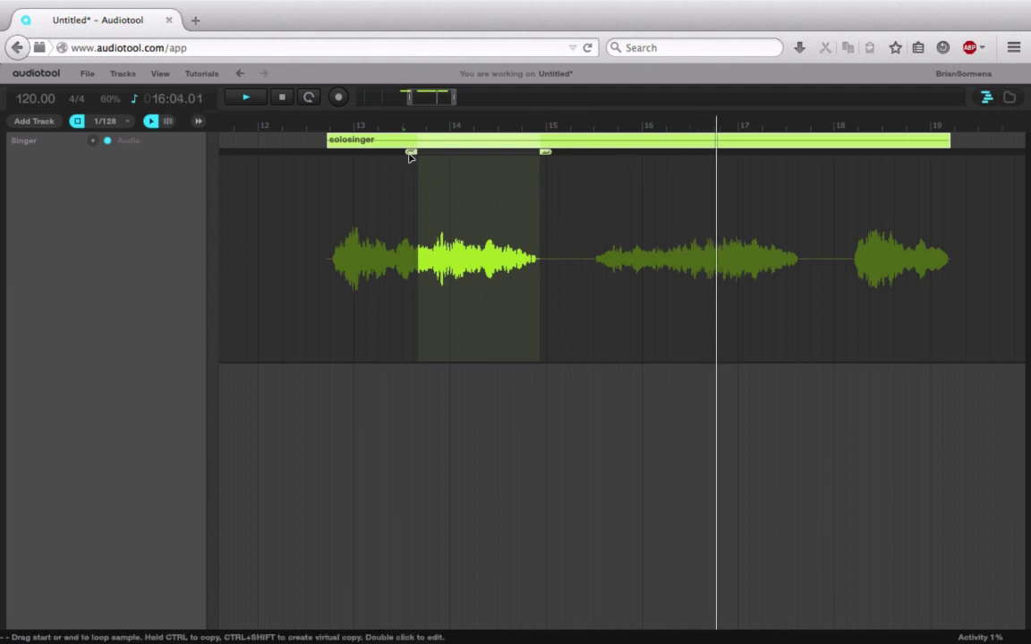
drag(412, 151, 427, 159)
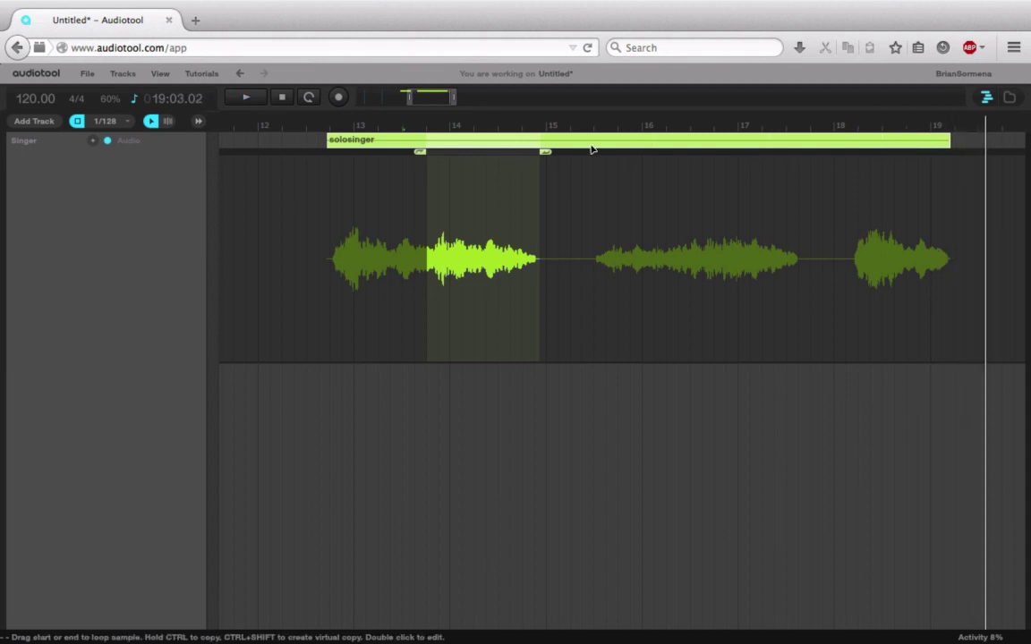
drag(329, 136, 424, 170)
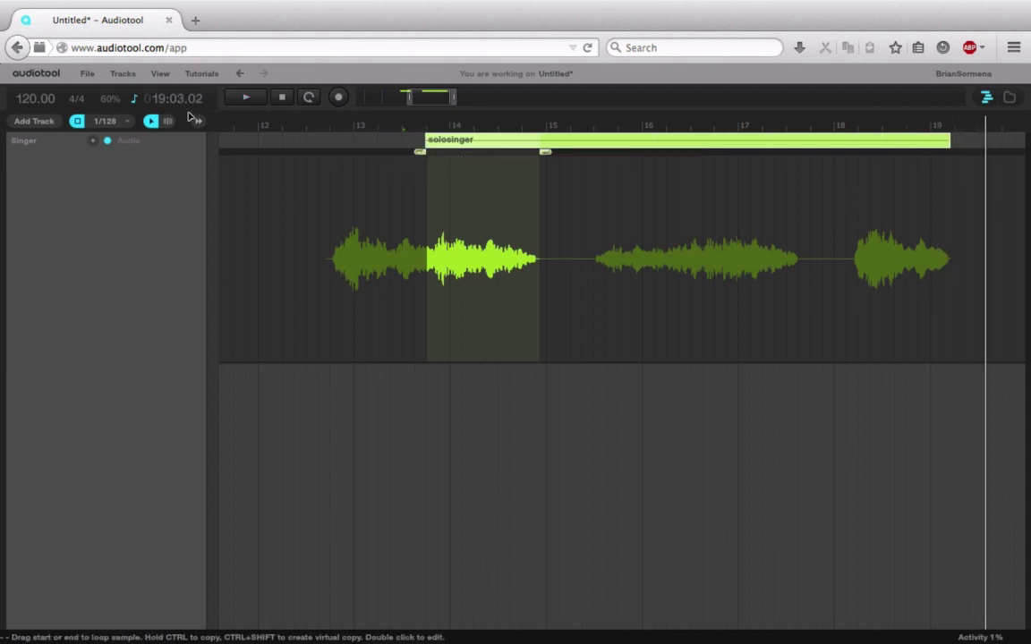
drag(454, 99, 429, 103)
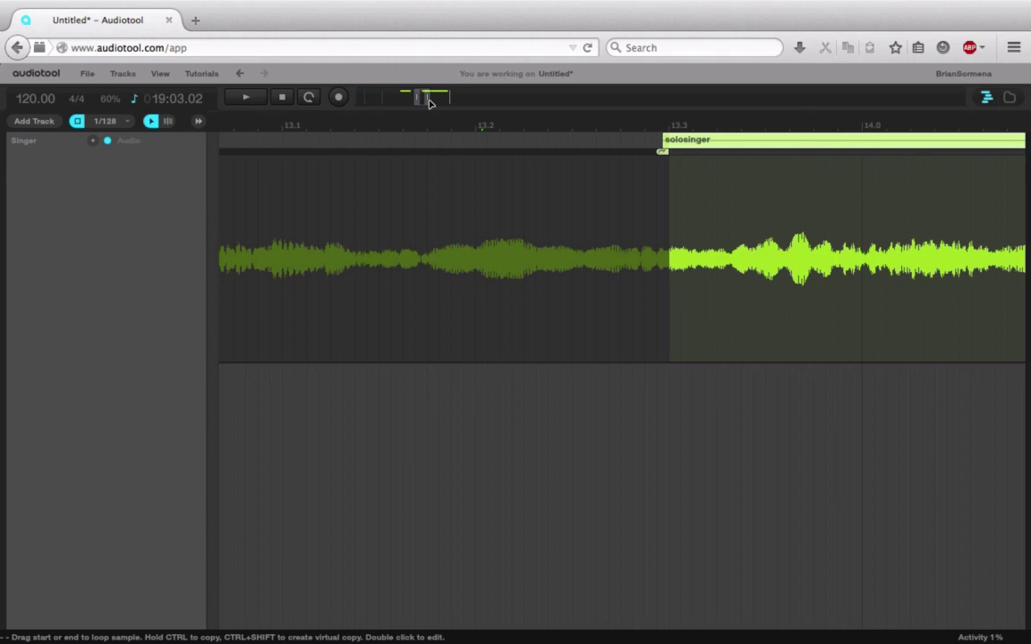
mouse_move(662, 150)
mouse_down()
mouse_move(675, 143)
mouse_move(662, 149)
mouse_up()
drag(427, 99, 448, 110)
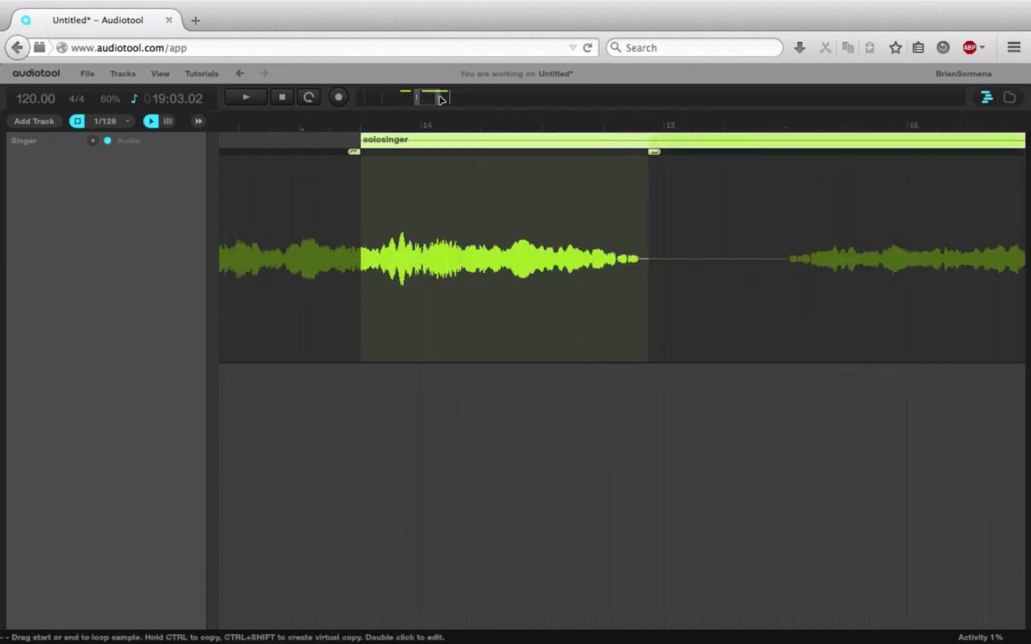
- Slide the second solosinger clip to start at bar 11.1, play from bar 9, and colour it cyan
double_click(340, 138)
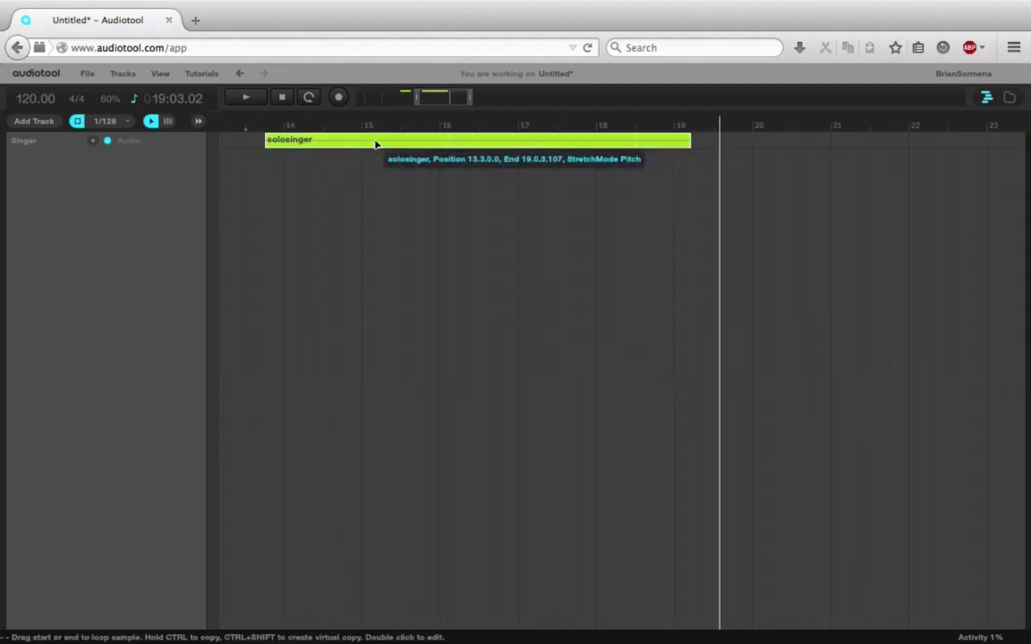
click(290, 128)
drag(426, 98, 430, 104)
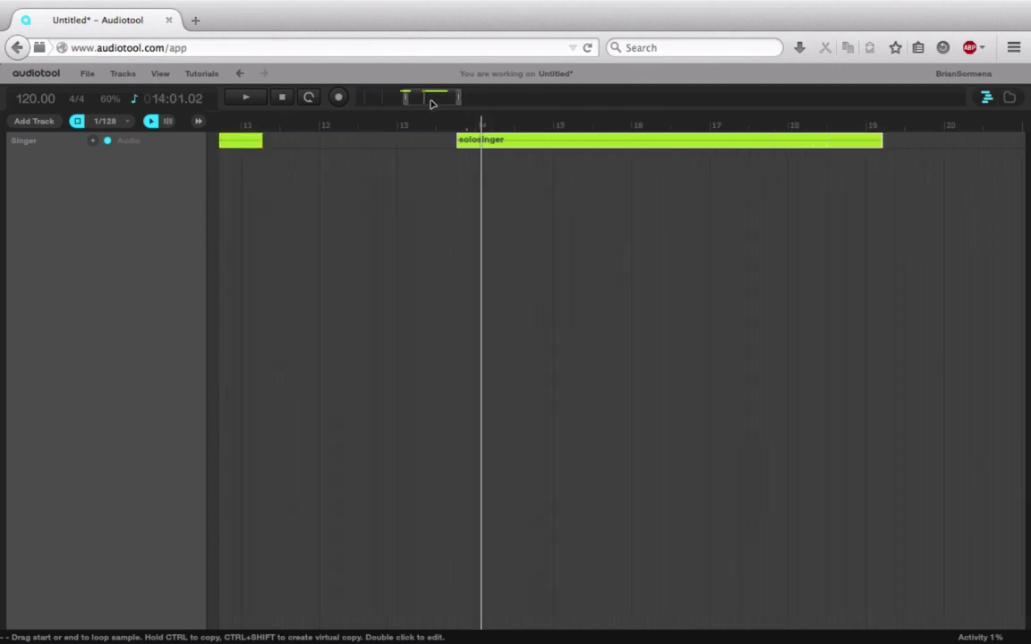
drag(537, 143, 345, 144)
drag(410, 109, 412, 105)
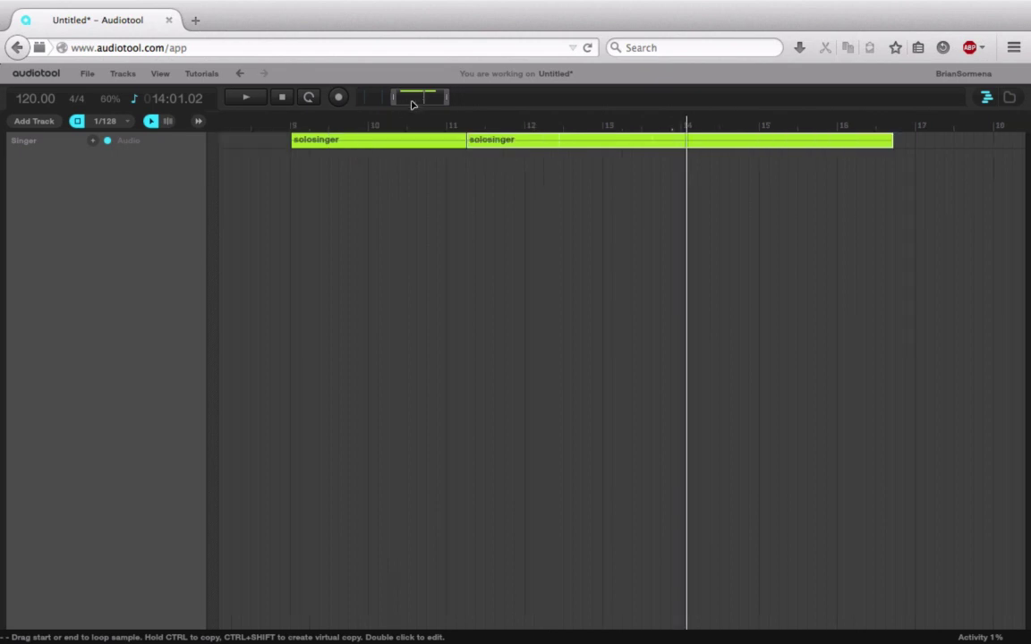
click(294, 126)
key(space)
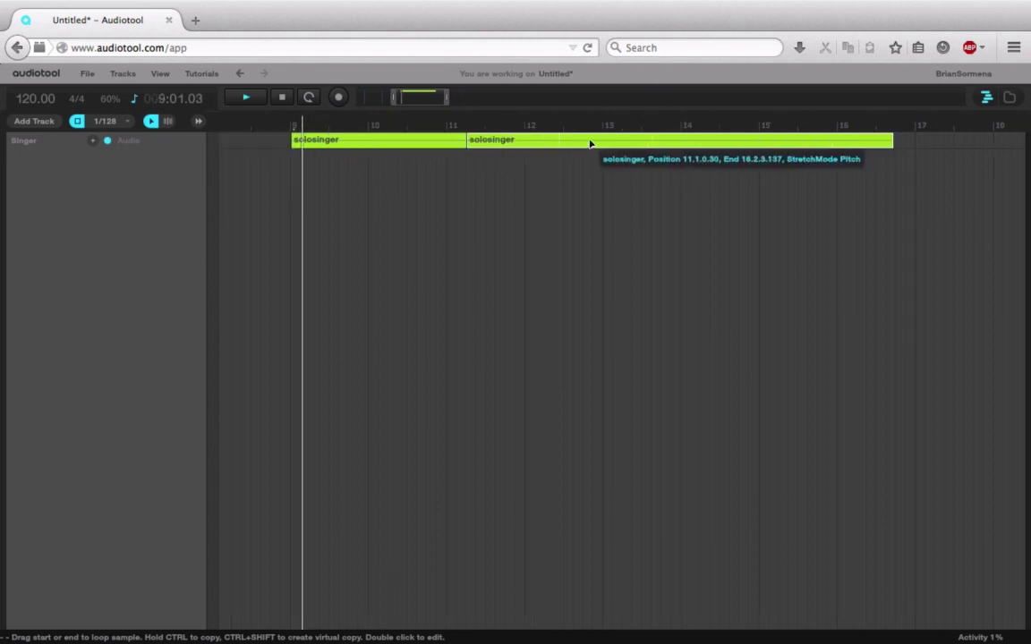
right_click(600, 143)
click(759, 229)
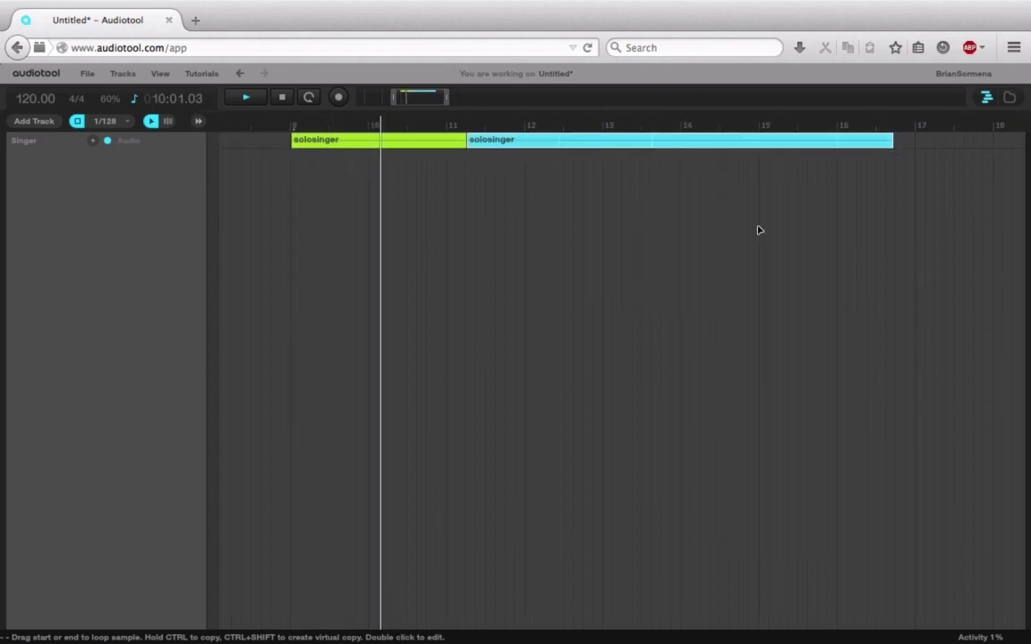